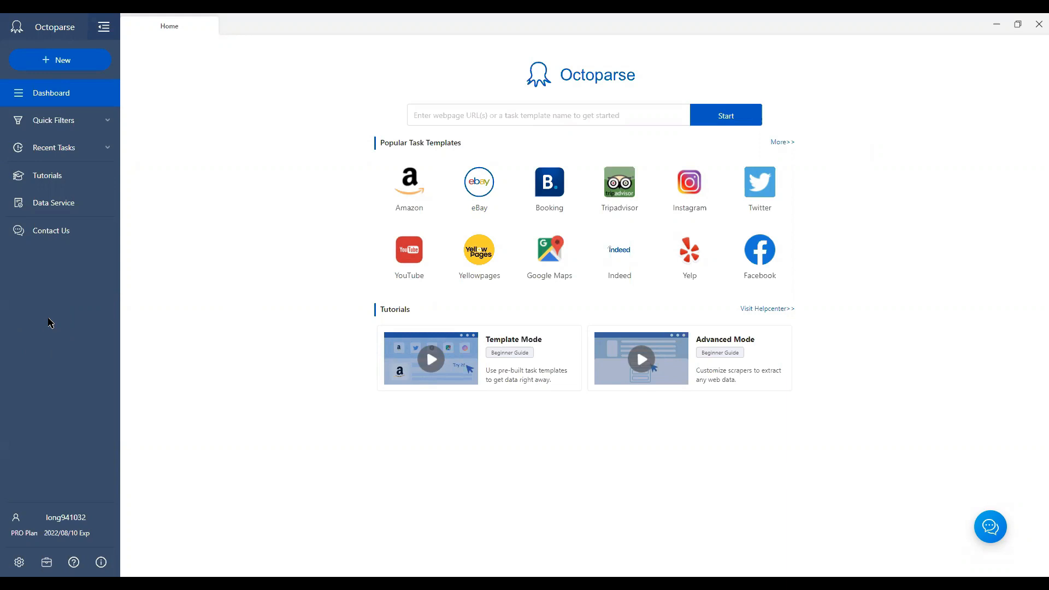
Open the task dashboard and add the Run Time column to the task list
{"action": "left_click", "coordinate": [77, 65]}
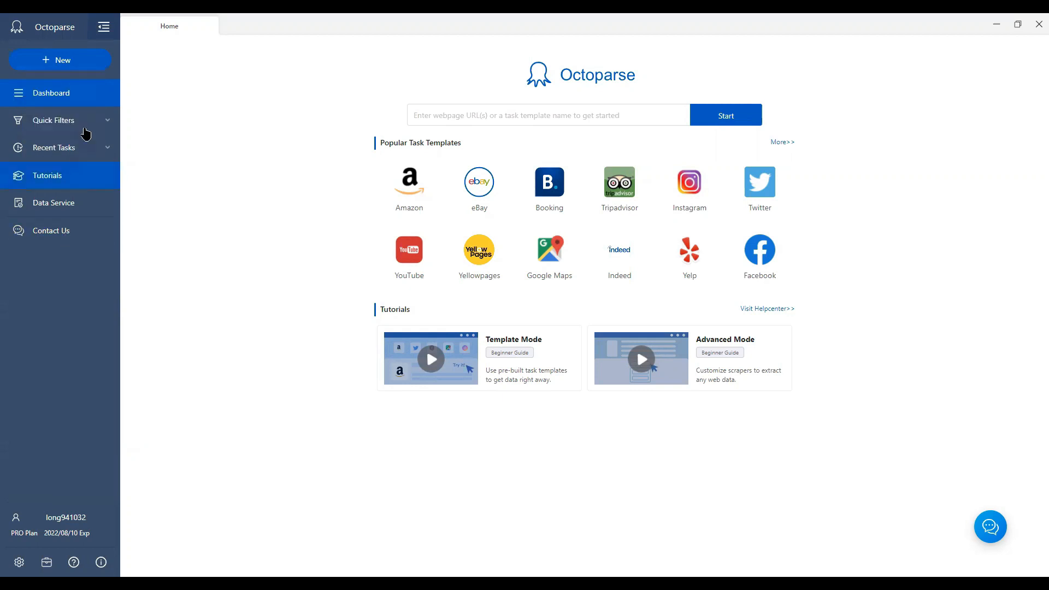
{"action": "left_click", "coordinate": [52, 94]}
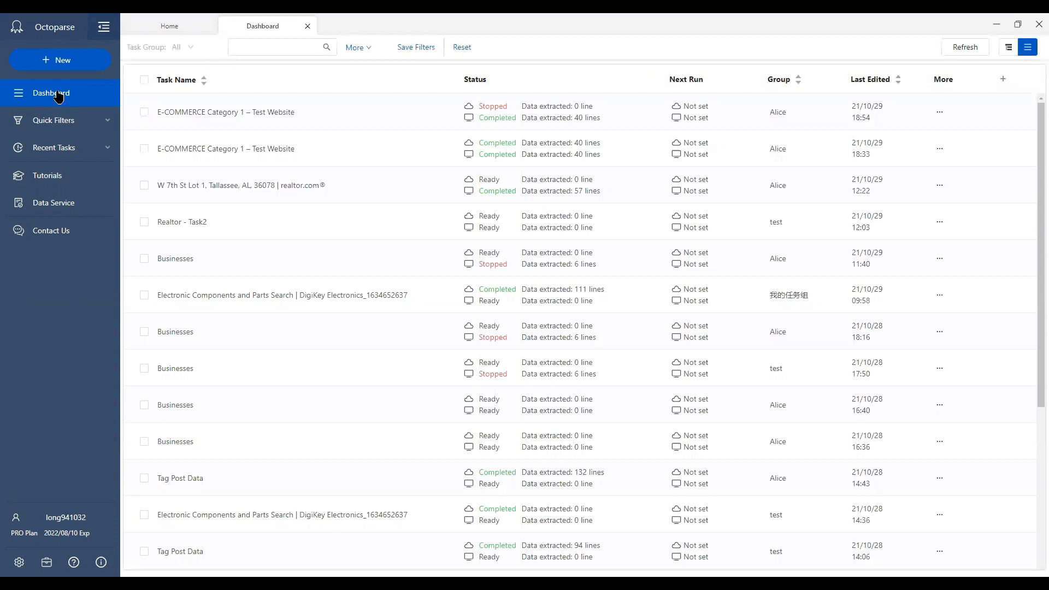
{"action": "left_click", "coordinate": [144, 112]}
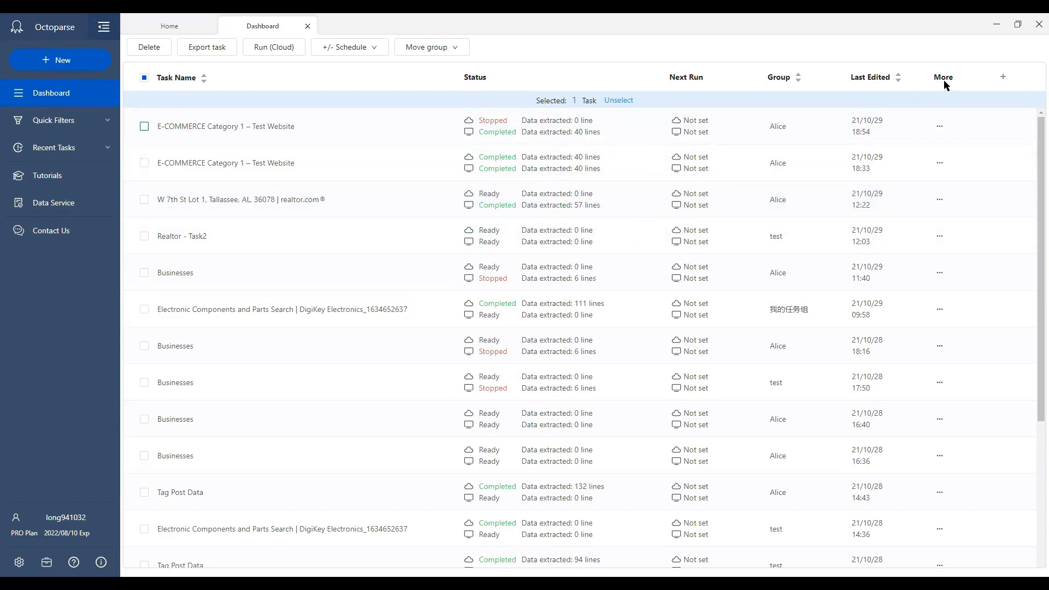
{"action": "left_click", "coordinate": [1002, 77]}
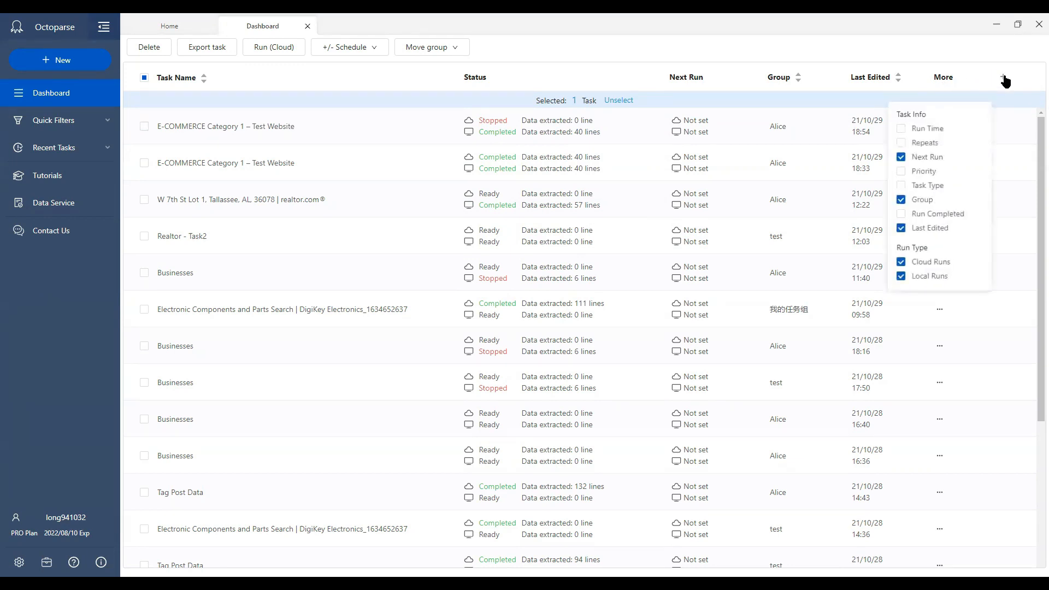
{"action": "left_click", "coordinate": [928, 132]}
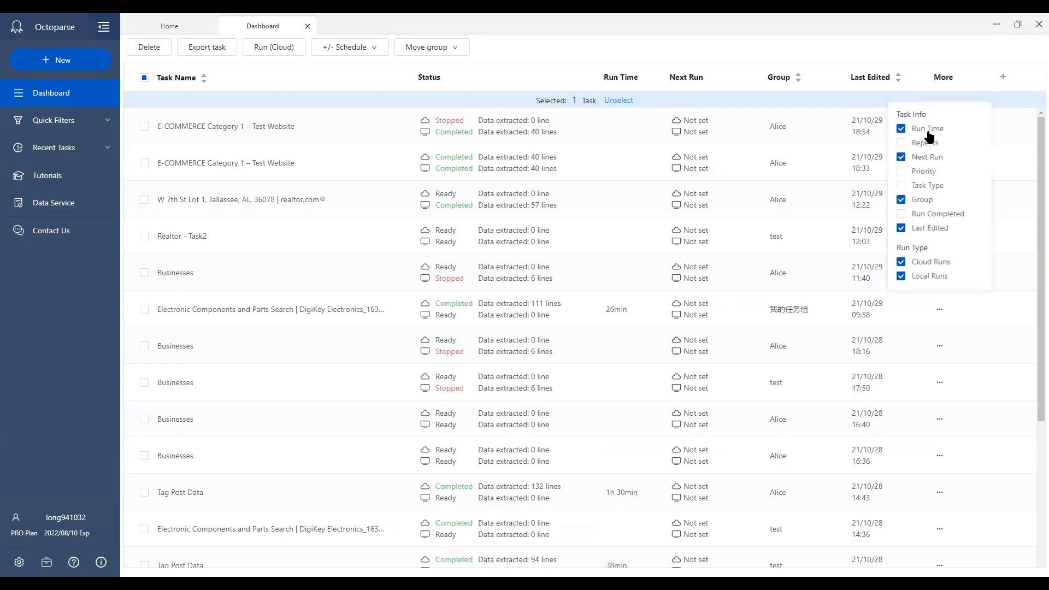
{"action": "left_click", "coordinate": [708, 49]}
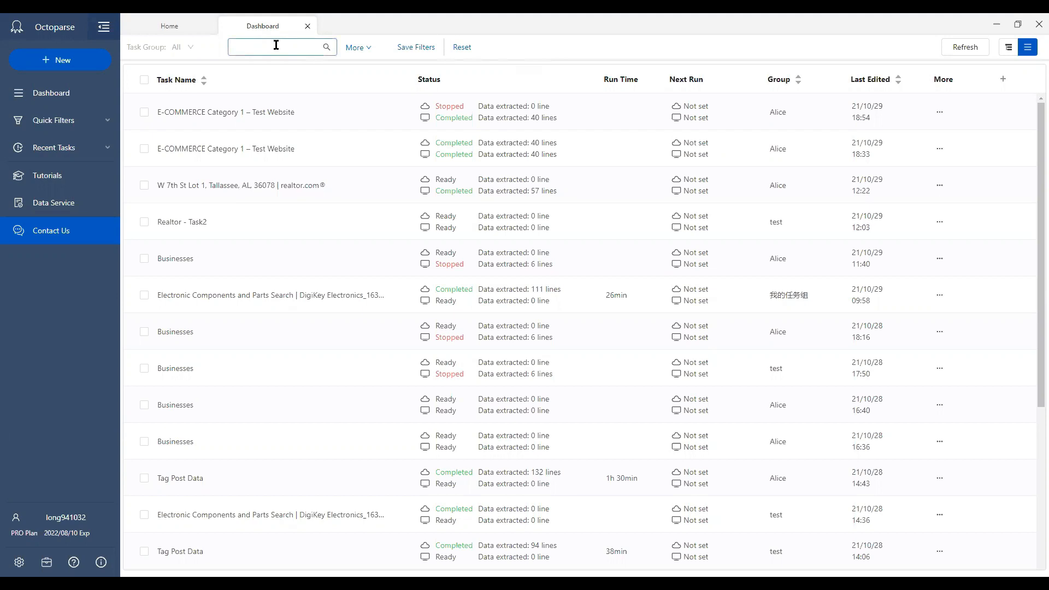
Look over the dashboard's task search and its additional filter criteria
{"action": "left_click", "coordinate": [276, 44]}
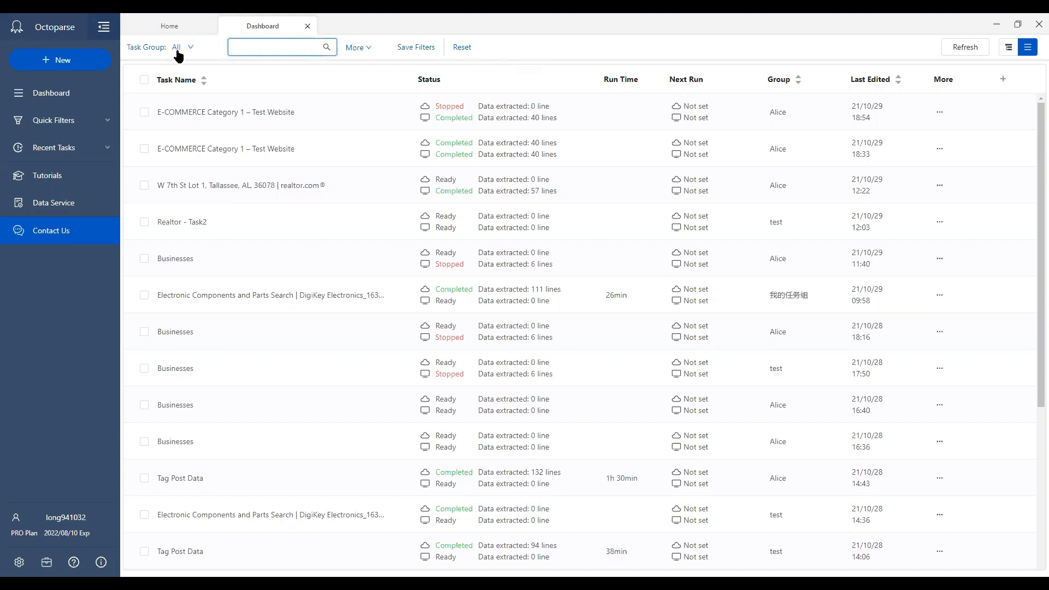
{"action": "left_click", "coordinate": [360, 49]}
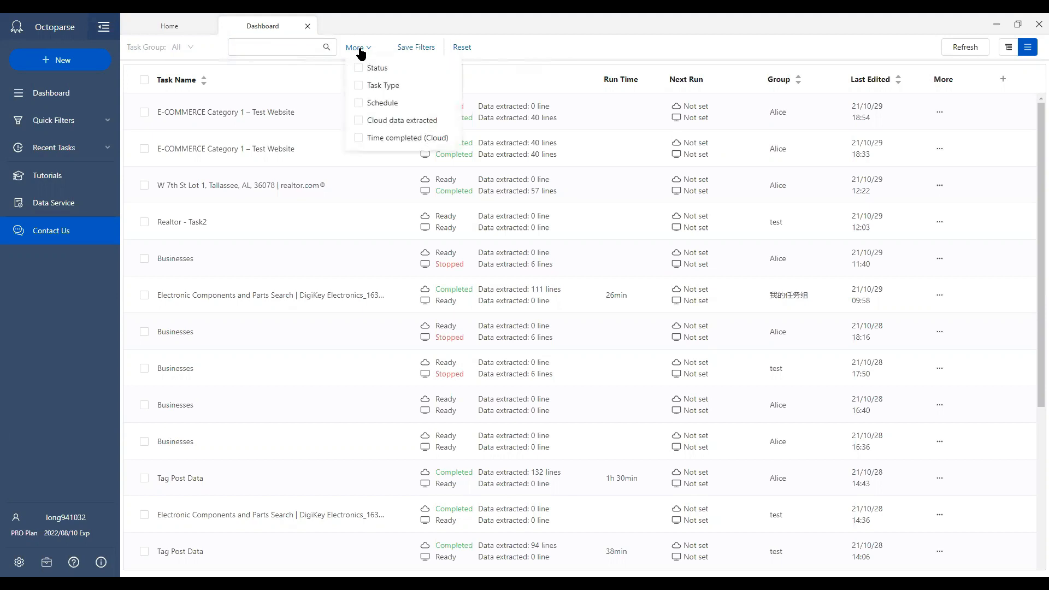
{"action": "left_click", "coordinate": [823, 43]}
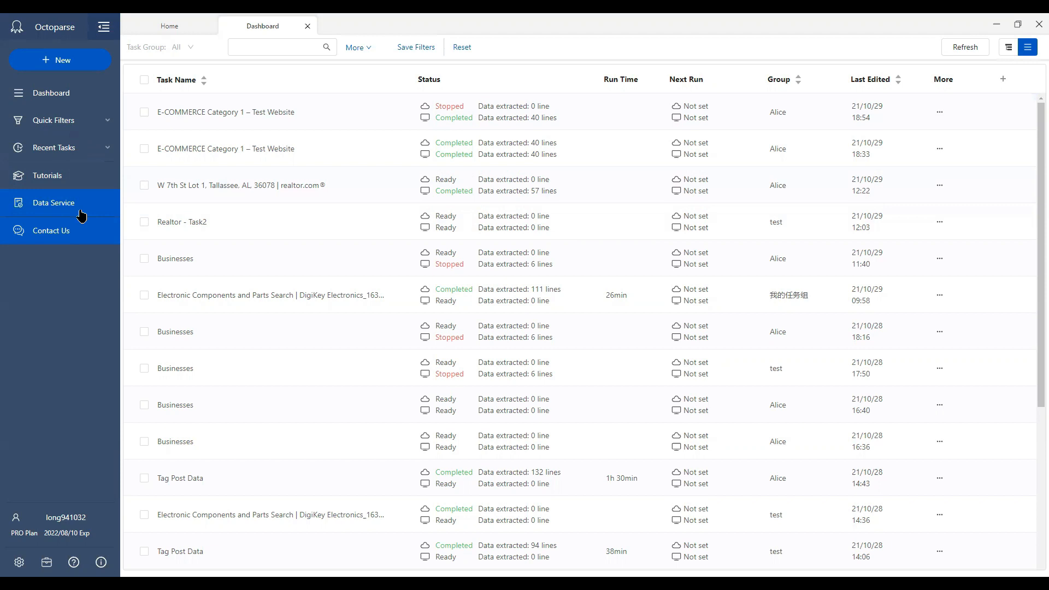
Open the contact help widget, search its articles for "loop", and dismiss it
{"action": "left_click", "coordinate": [70, 237]}
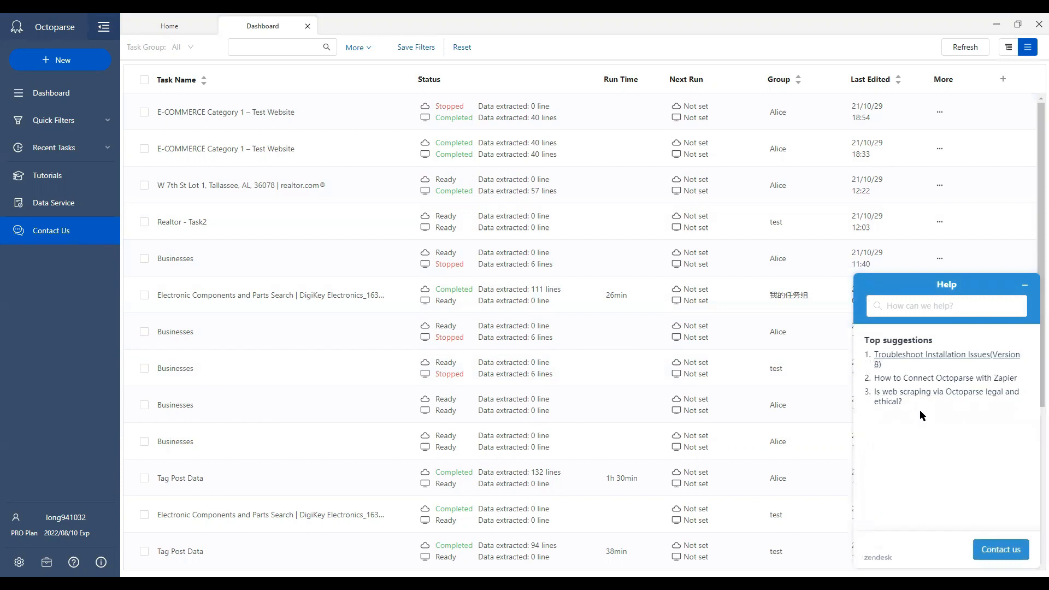
{"action": "left_click", "coordinate": [952, 315]}
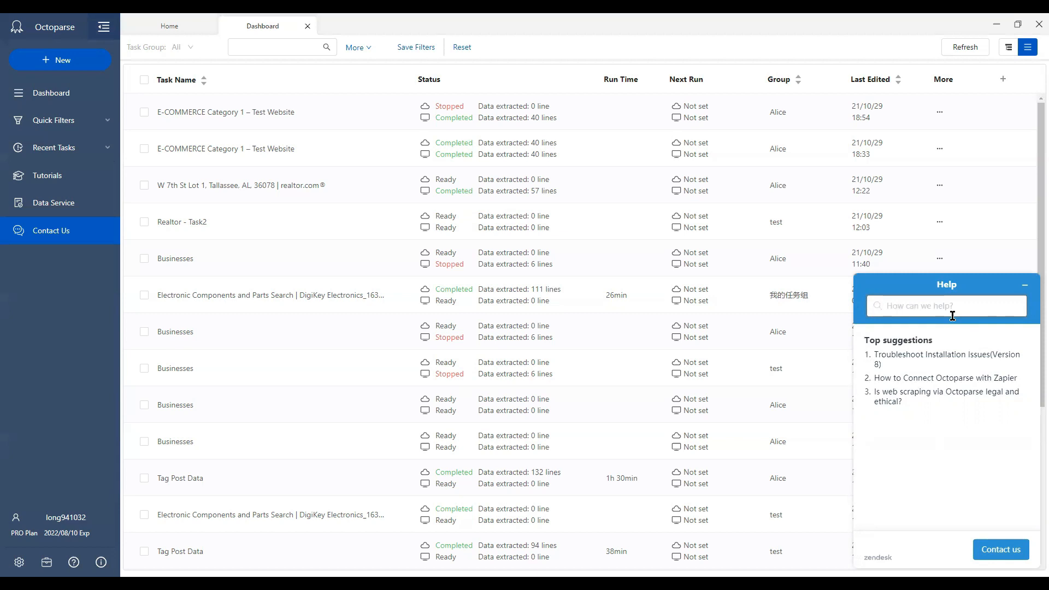
{"action": "type", "text": "loop"}
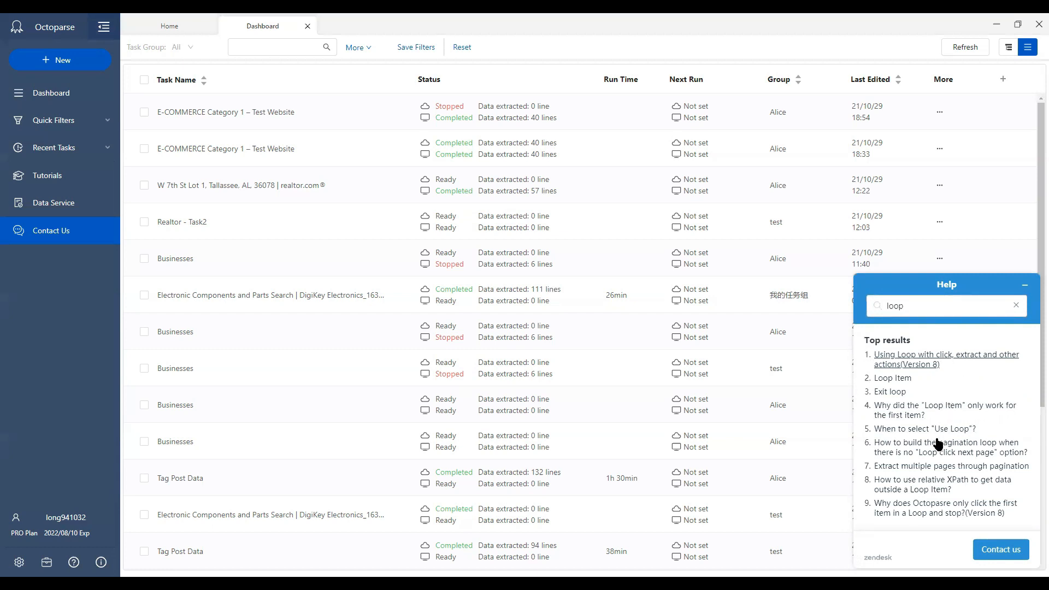
{"action": "left_click", "coordinate": [19, 451]}
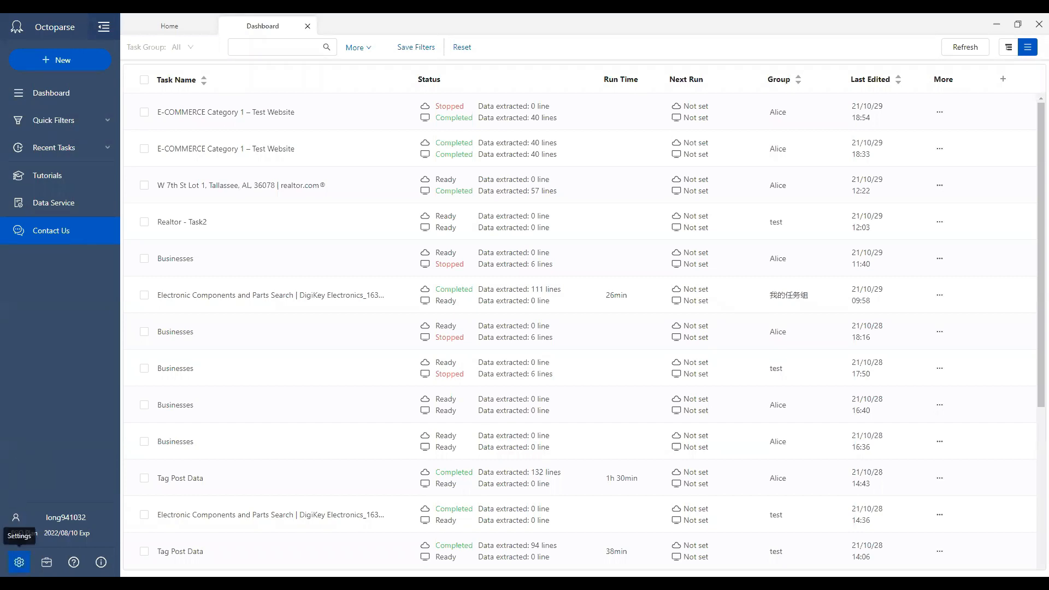
View the application's Settings page and its About Us page
{"action": "left_click", "coordinate": [19, 562]}
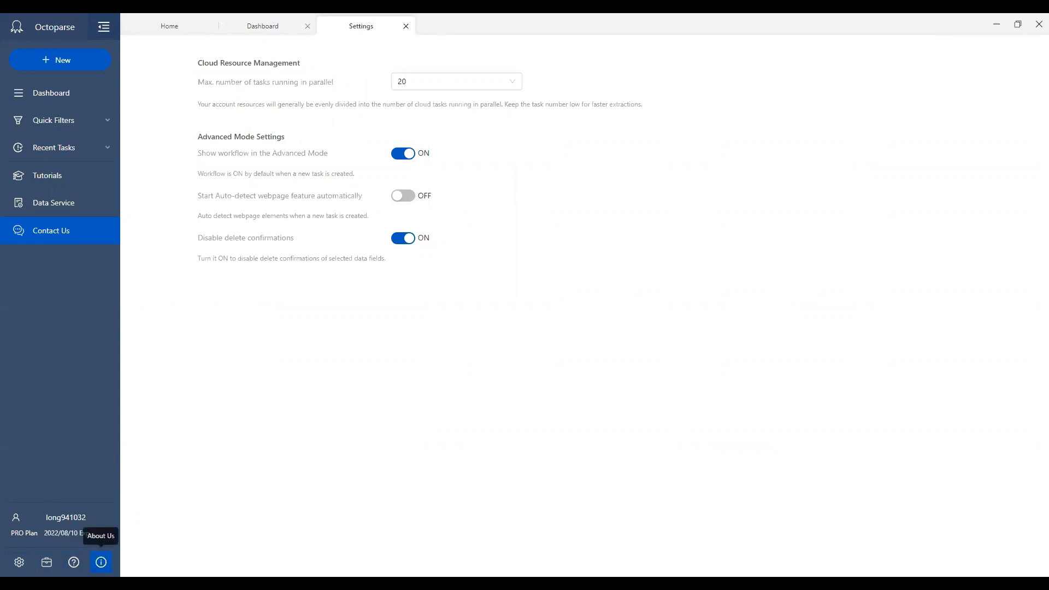
{"action": "left_click", "coordinate": [101, 562]}
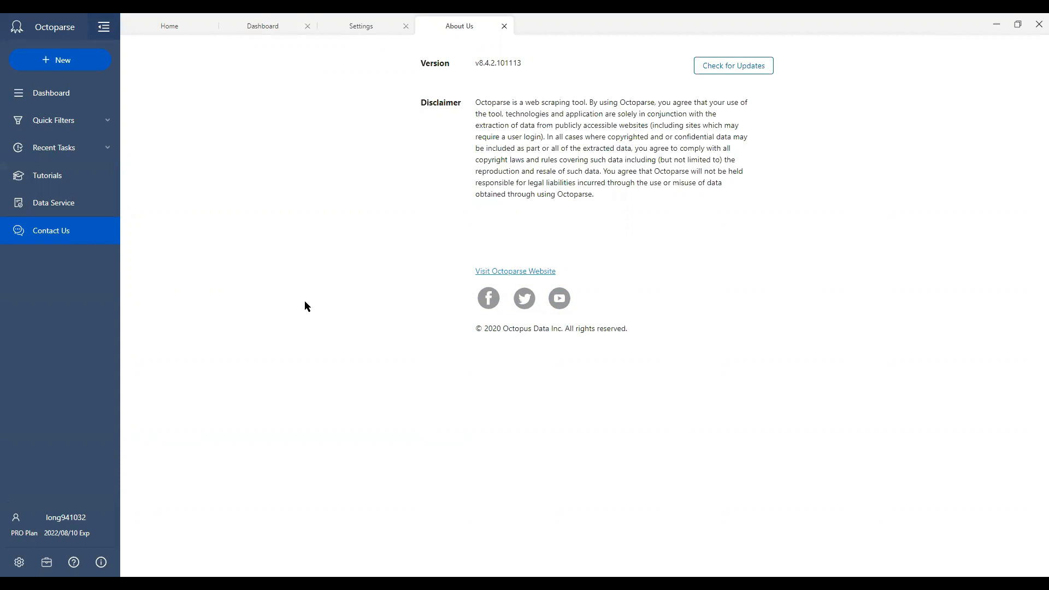
Collapse the sidebar and search the Home page's task templates for "walmart"
{"action": "left_click", "coordinate": [103, 27]}
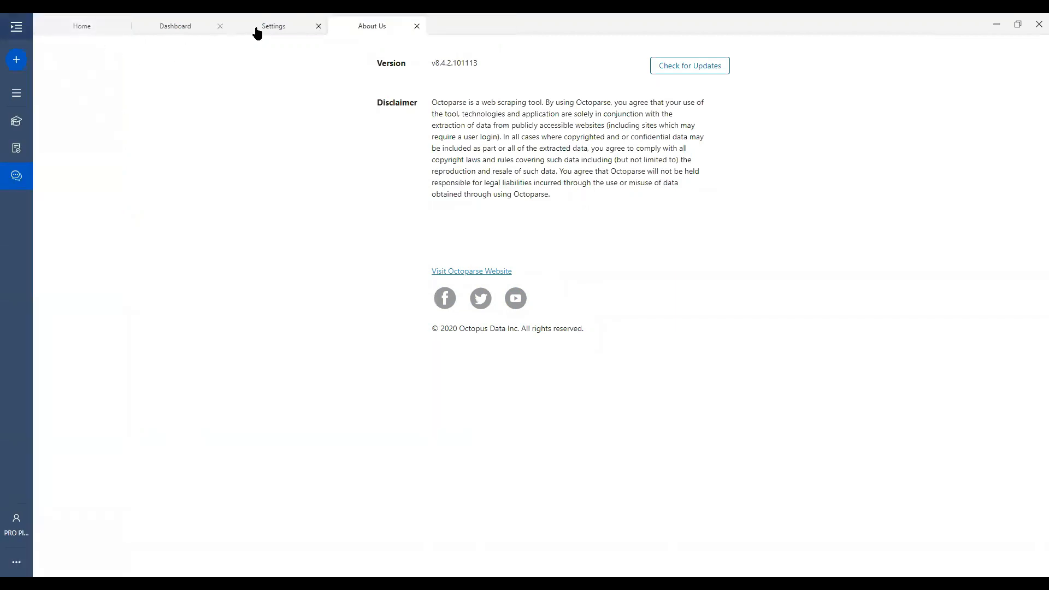
{"action": "left_click", "coordinate": [91, 30]}
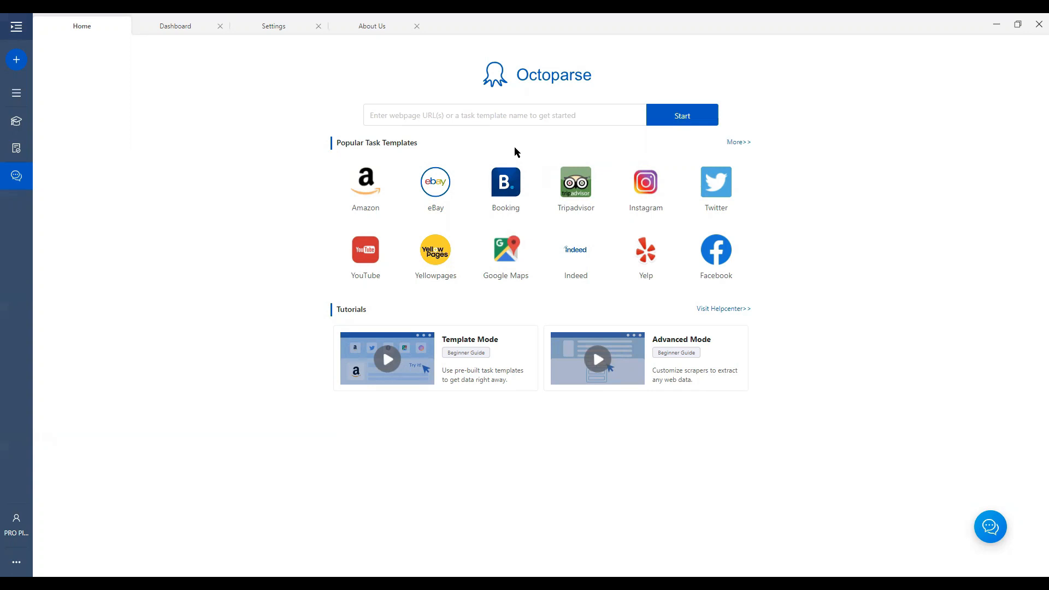
{"action": "left_click", "coordinate": [479, 118]}
{"action": "type", "text": "wal"}
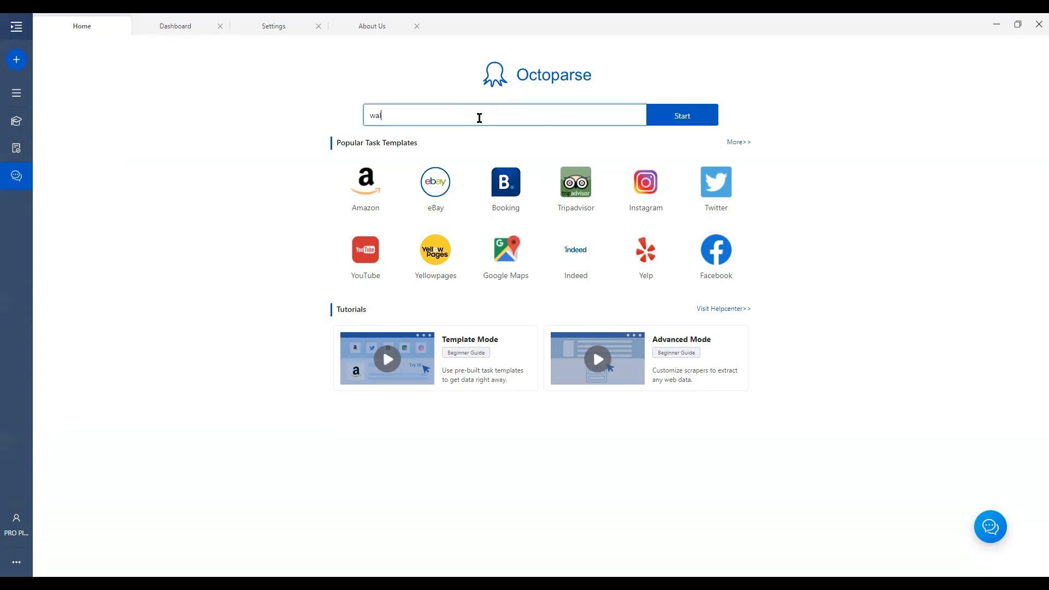
{"action": "type", "text": "mart"}
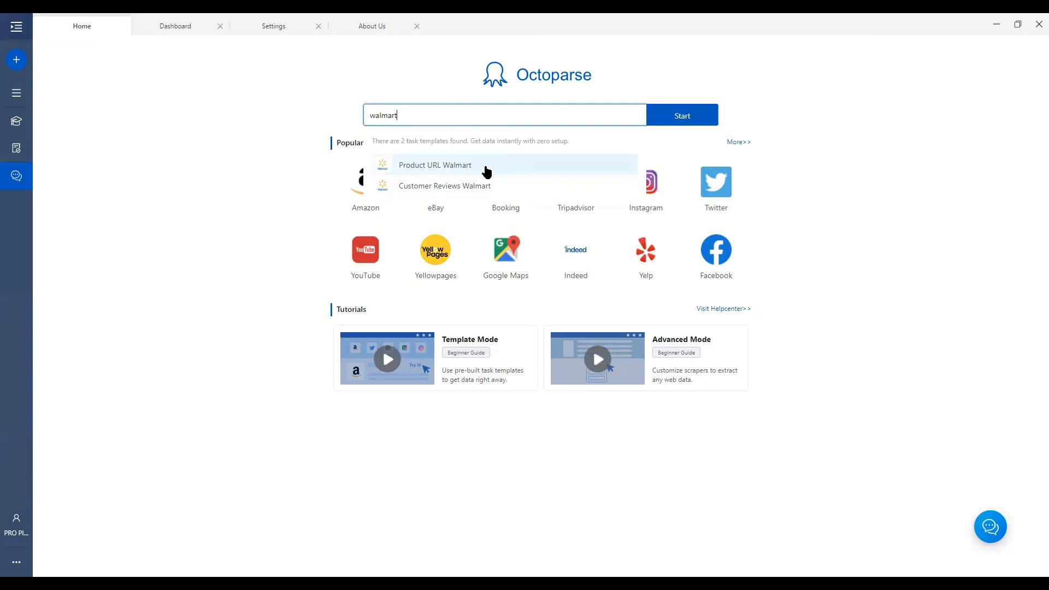
{"action": "left_click", "coordinate": [498, 194]}
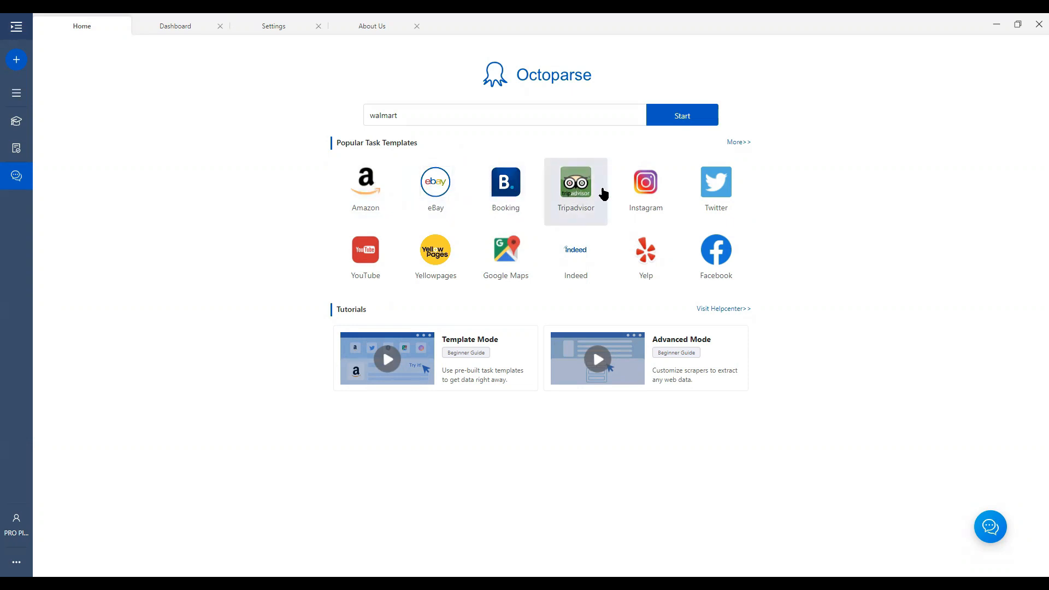
Browse the full task template gallery to the eBay group and open the Detail Pages eBay template
{"action": "left_click", "coordinate": [736, 144]}
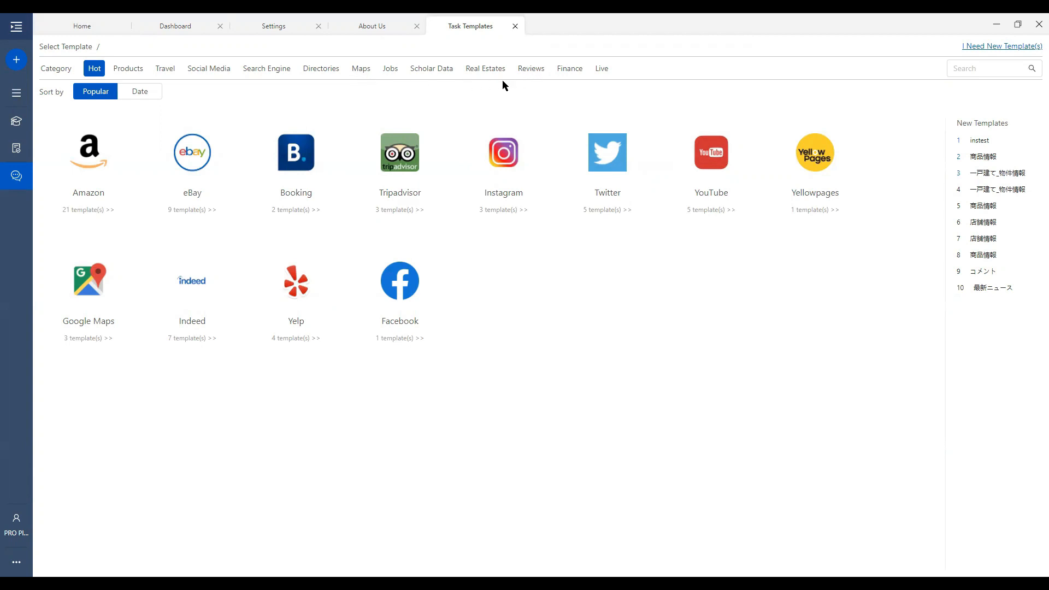
{"action": "left_click", "coordinate": [206, 178]}
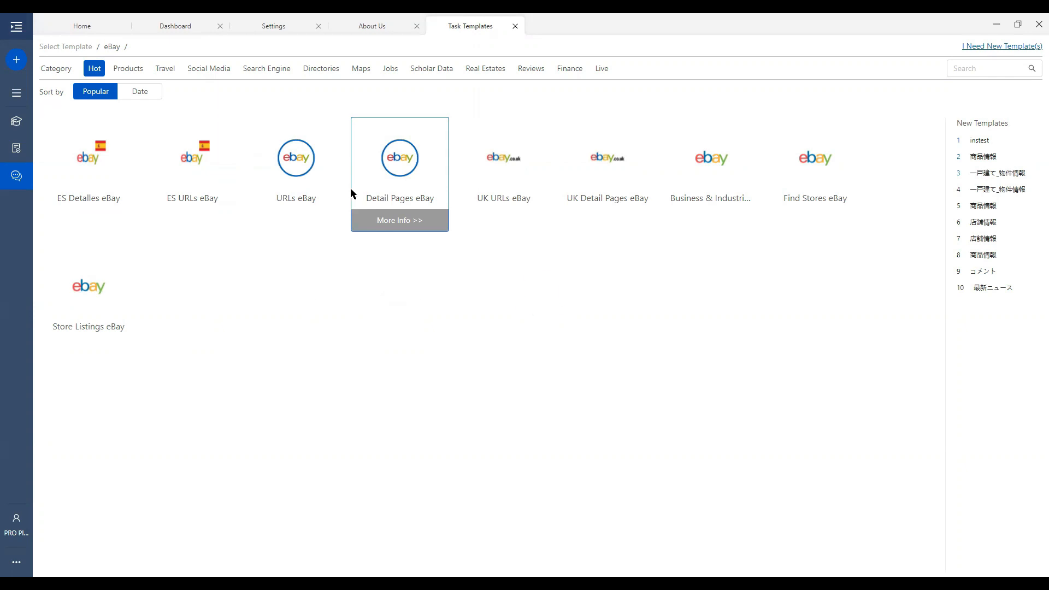
{"action": "left_click", "coordinate": [352, 196]}
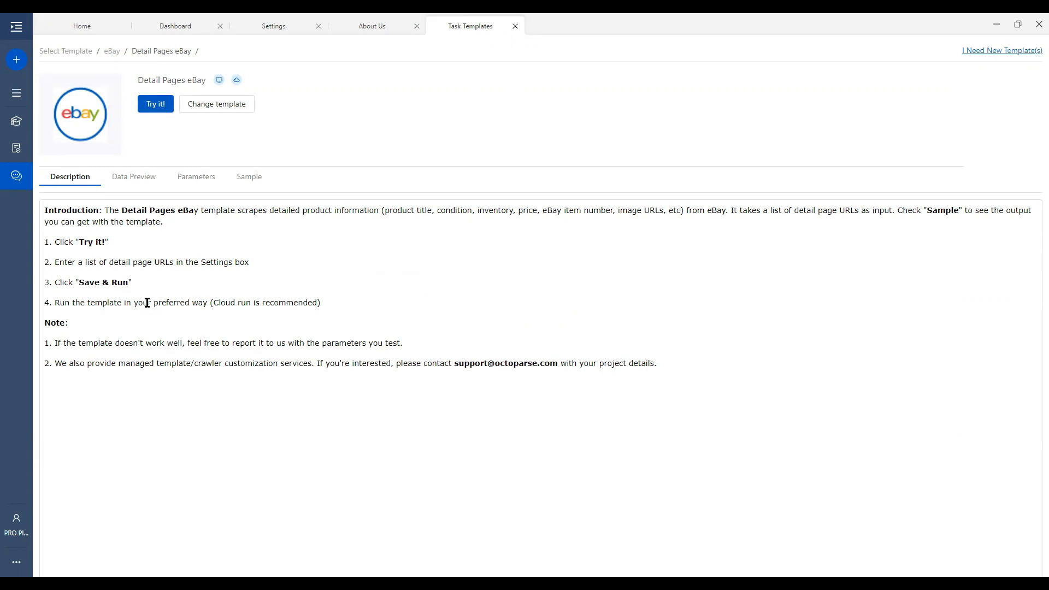
Review the eBay template's data preview for Ebay_item_number, Seller_link and Product_URL, plus its parameters and sample
{"action": "left_click", "coordinate": [133, 184]}
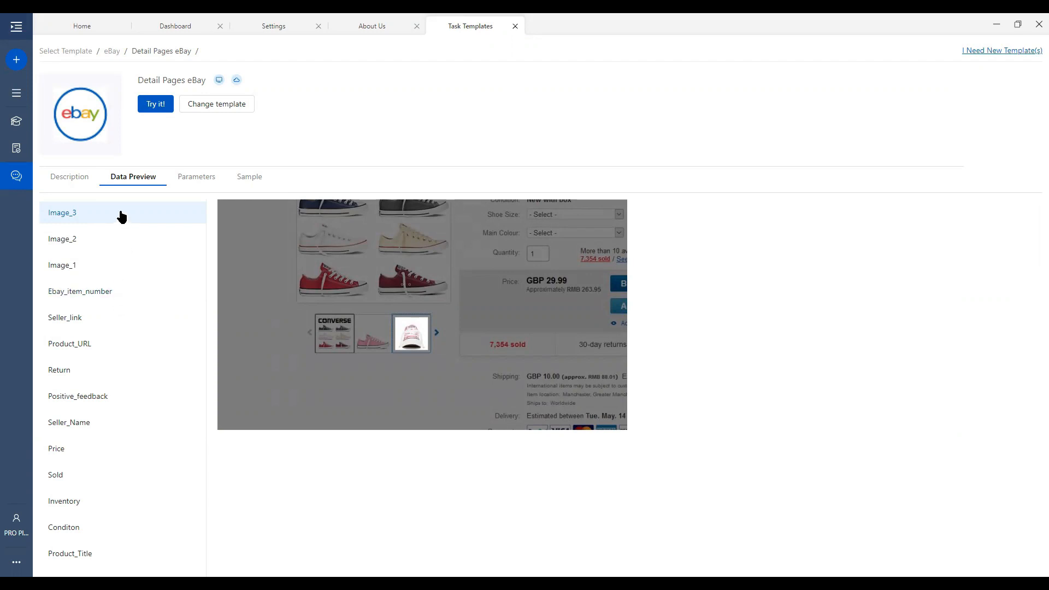
{"action": "left_click", "coordinate": [94, 296]}
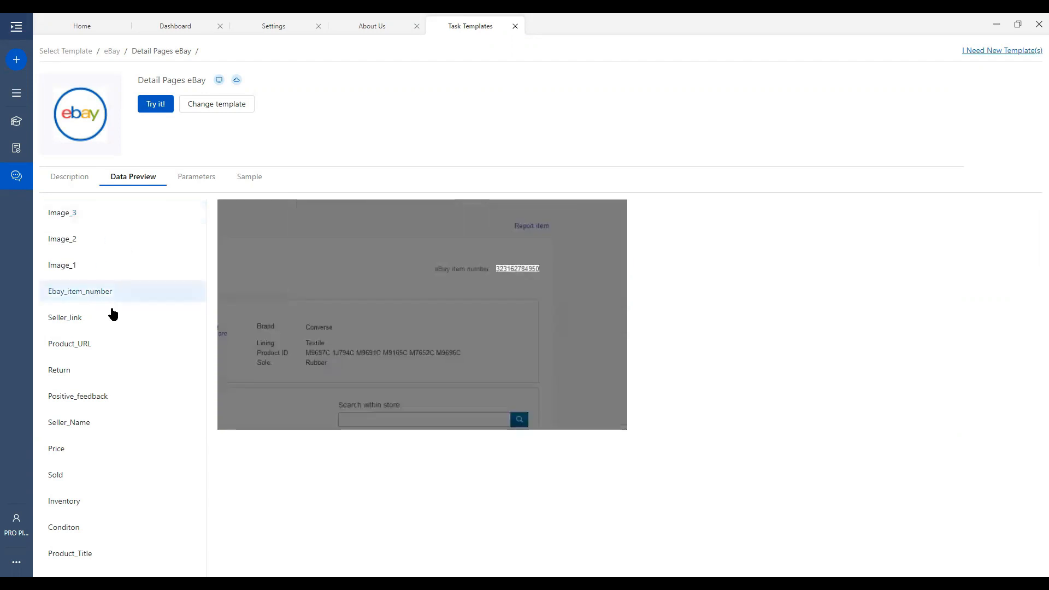
{"action": "left_click", "coordinate": [105, 319]}
{"action": "left_click", "coordinate": [101, 344]}
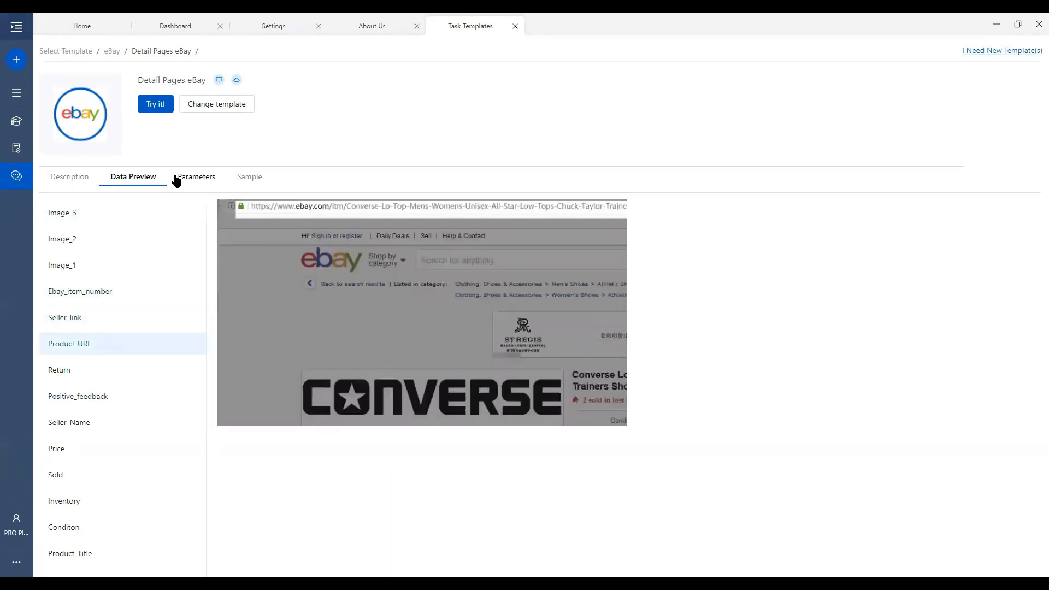
{"action": "left_click", "coordinate": [197, 179]}
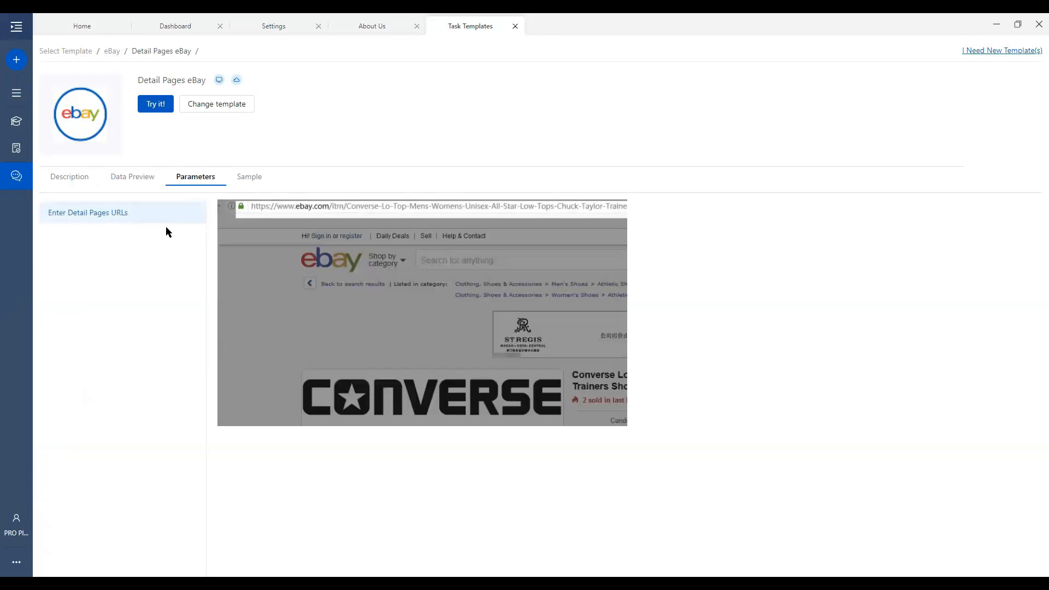
{"action": "left_click", "coordinate": [247, 181]}
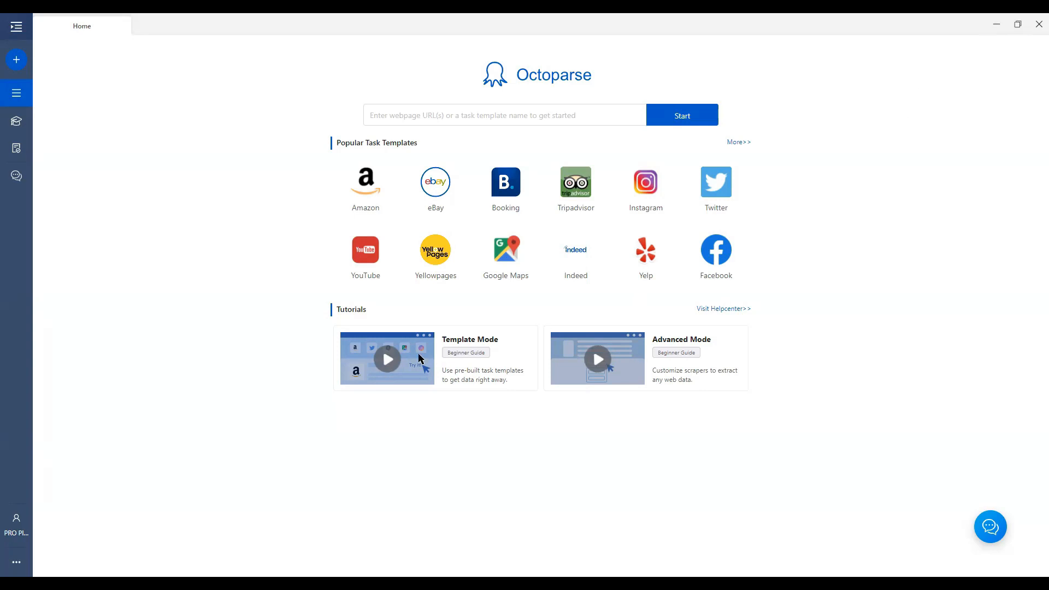
Open the Yellowpages Businesses template, check its required parameters, and start a task from it
{"action": "left_click", "coordinate": [427, 259]}
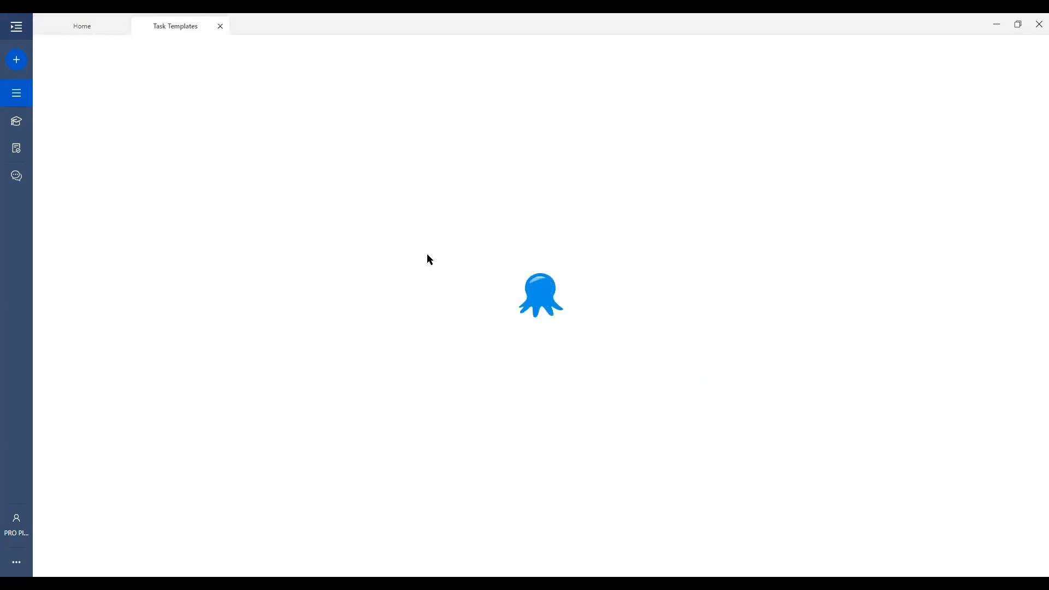
{"action": "left_click", "coordinate": [185, 180]}
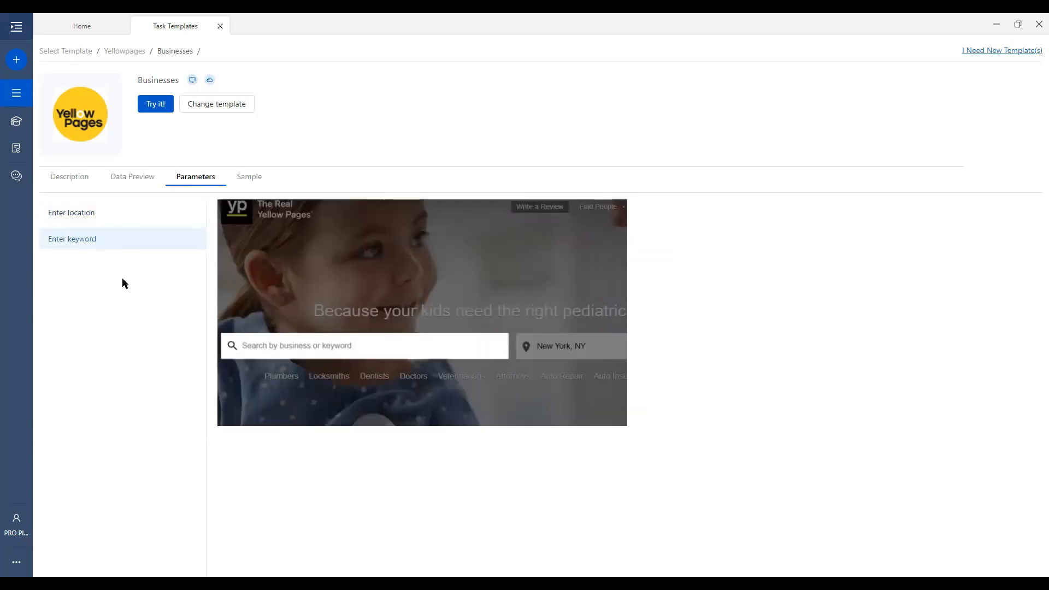
{"action": "left_click", "coordinate": [157, 104]}
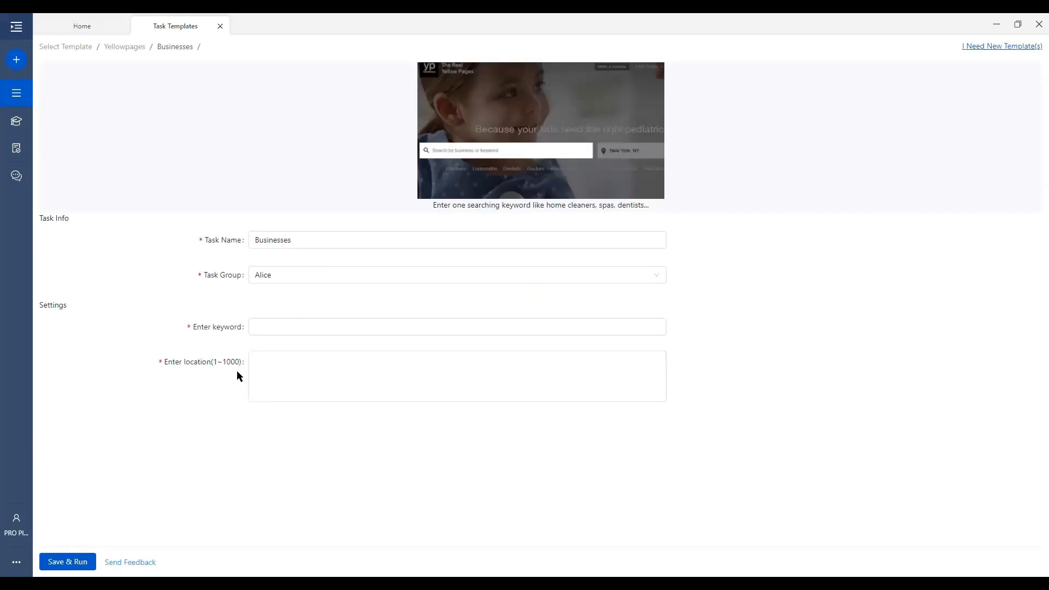
Set the task's keyword to Restaurant and its location to New York, and save it to bring up the run options
{"action": "left_click", "coordinate": [362, 321]}
{"action": "type", "text": "R"}
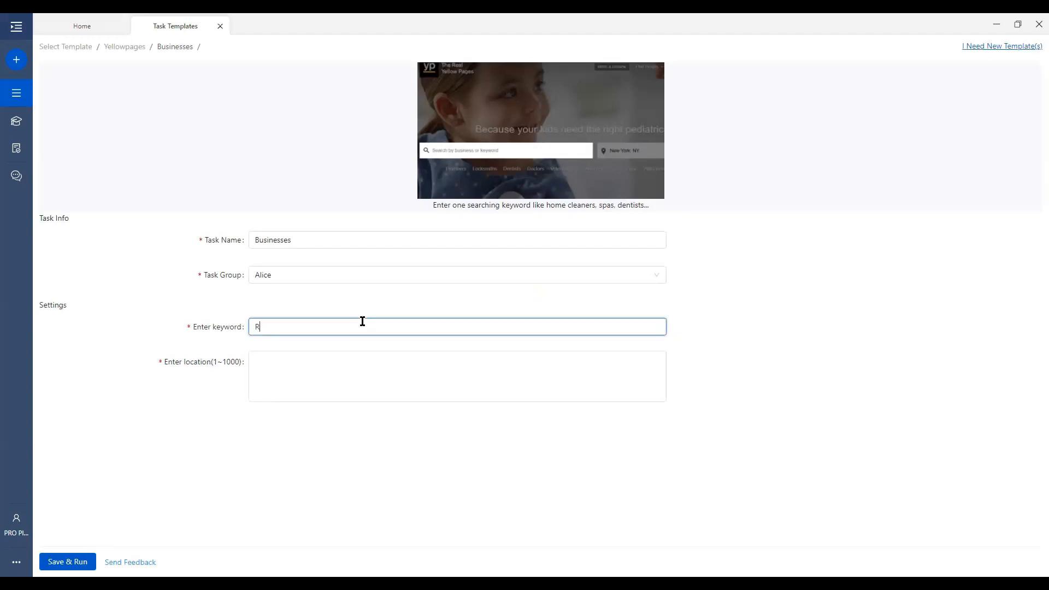
{"action": "type", "text": "estaurant"}
{"action": "key", "text": "Tab"}
{"action": "type", "text": "New"}
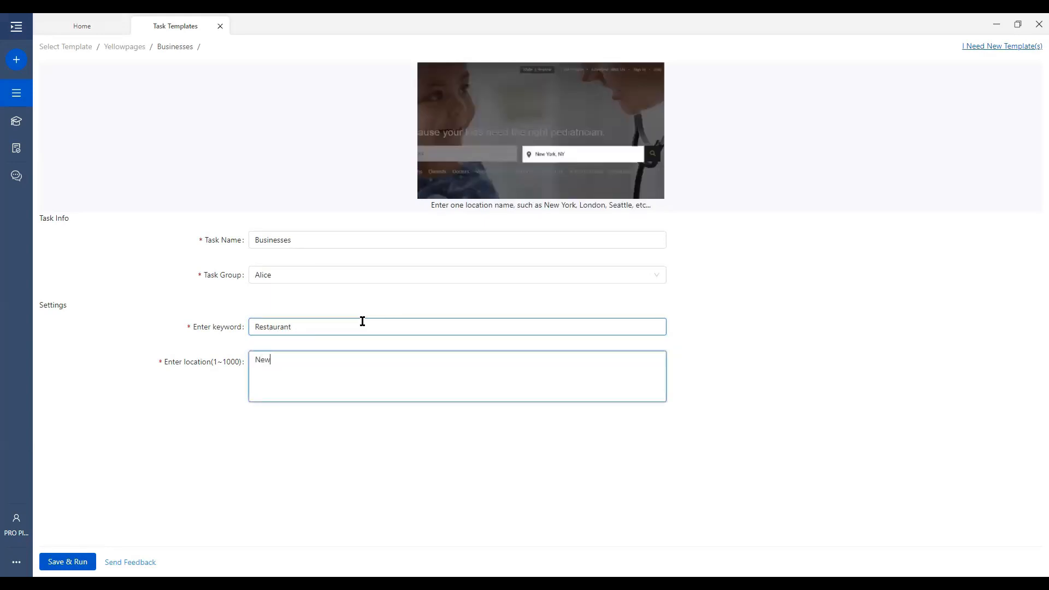
{"action": "type", "text": " York"}
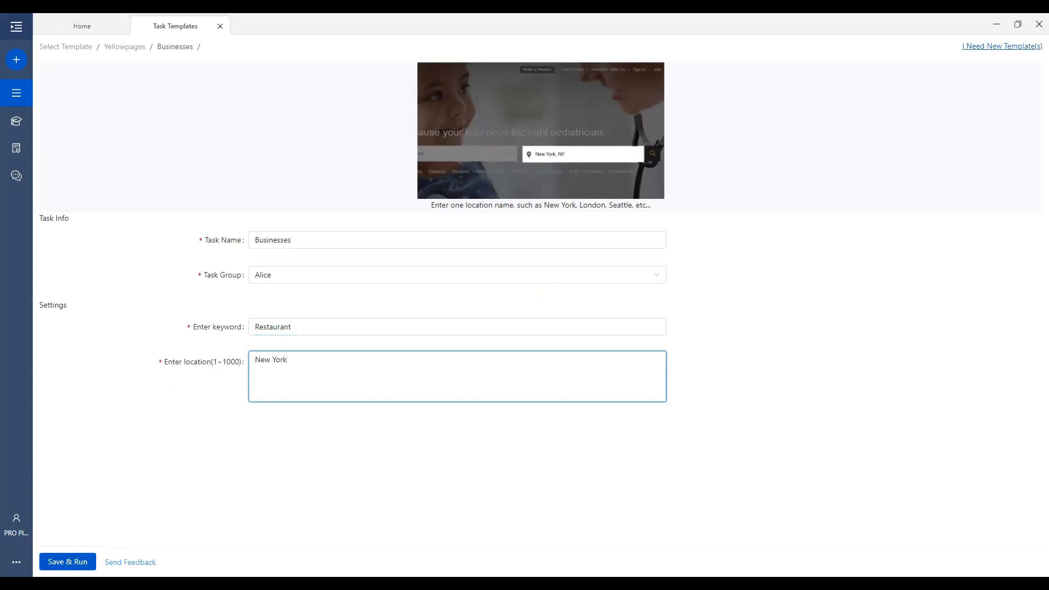
{"action": "left_click", "coordinate": [67, 562]}
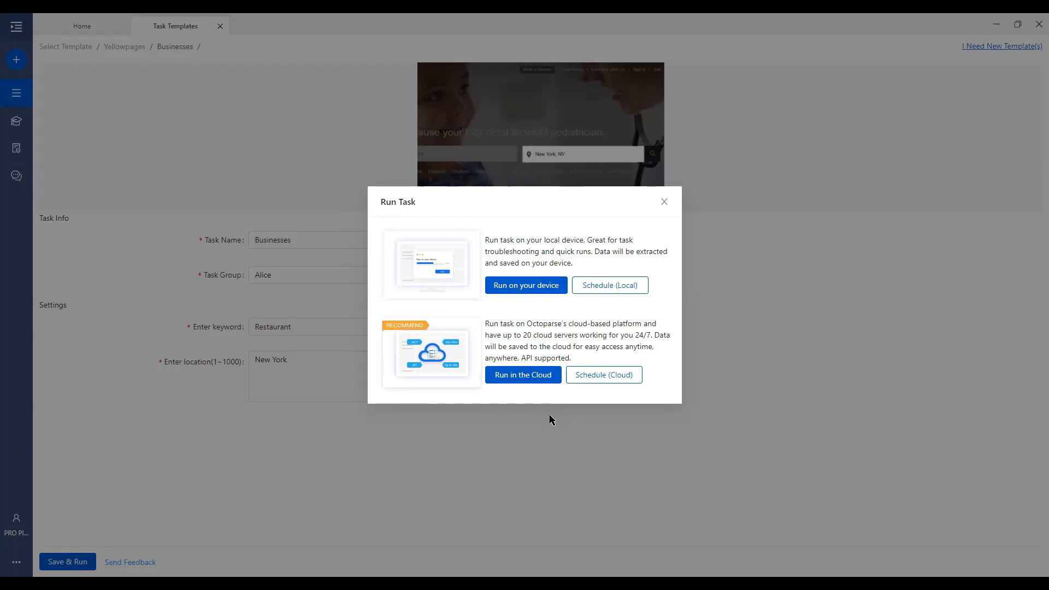
Run the Businesses task on the local device, check the page view and extracted data, and stop the run
{"action": "left_click", "coordinate": [505, 291]}
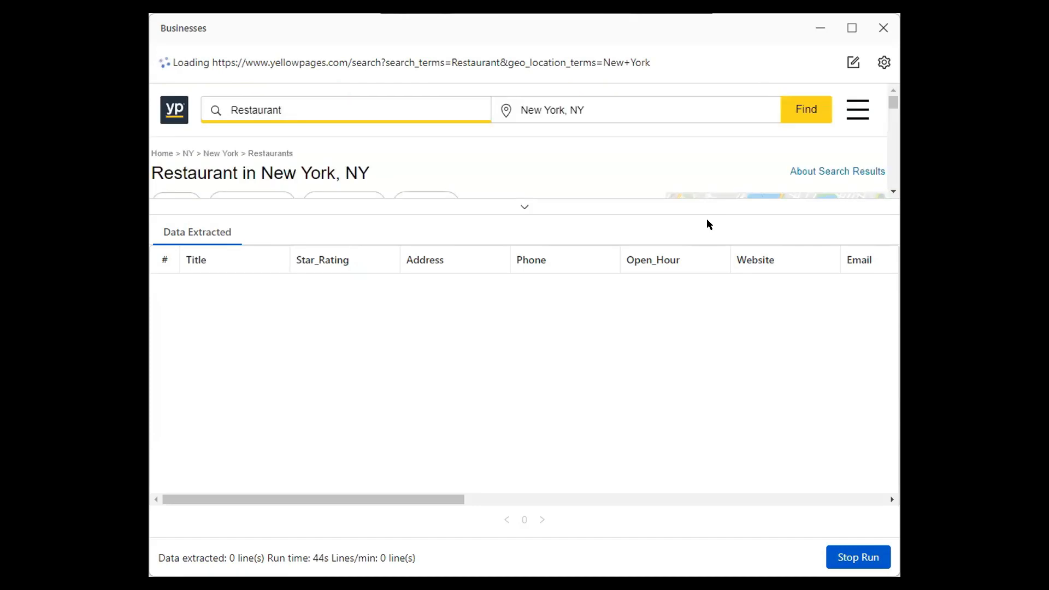
{"action": "left_click", "coordinate": [524, 209]}
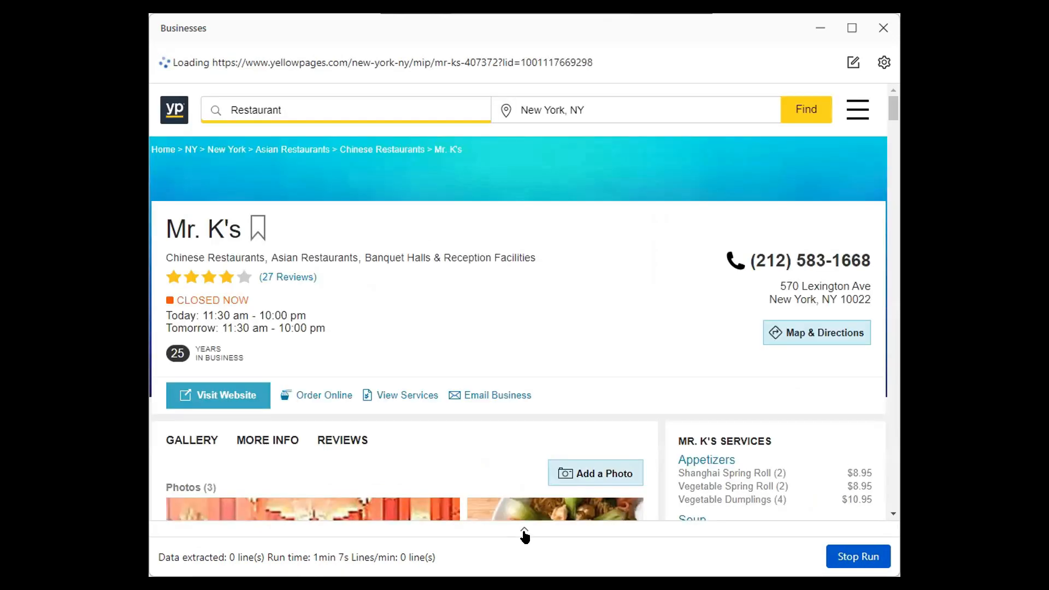
{"action": "left_click", "coordinate": [524, 530]}
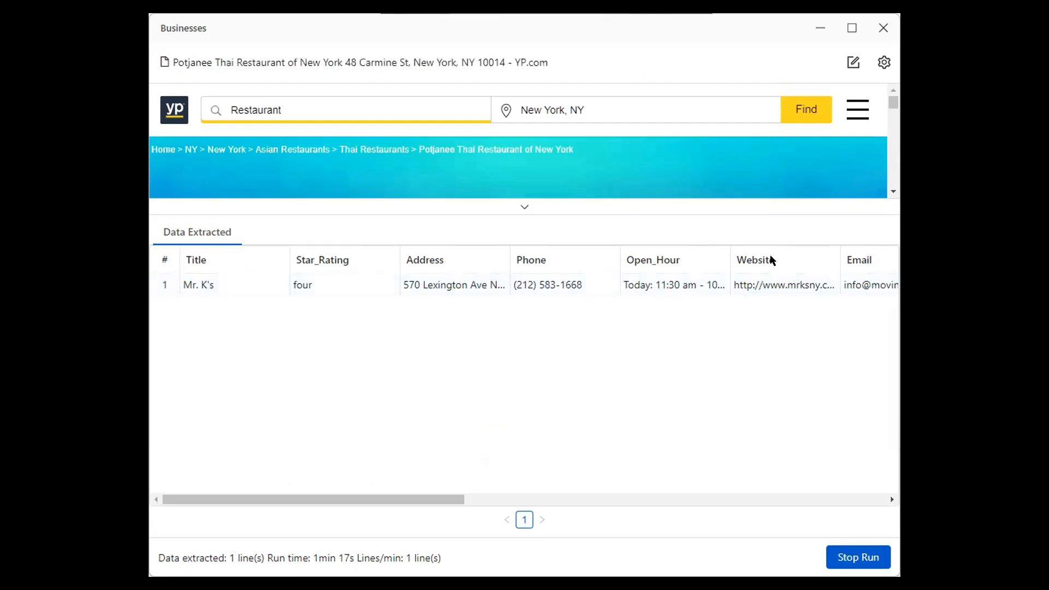
{"action": "left_click_drag", "start_coordinate": [424, 498], "coordinate": [361, 496]}
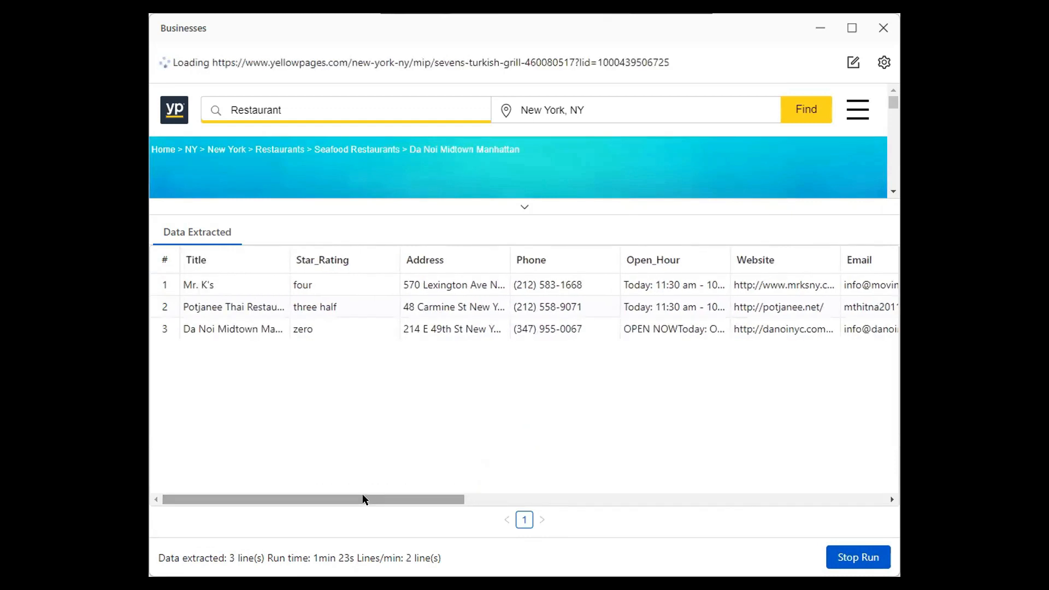
{"action": "left_click", "coordinate": [849, 556]}
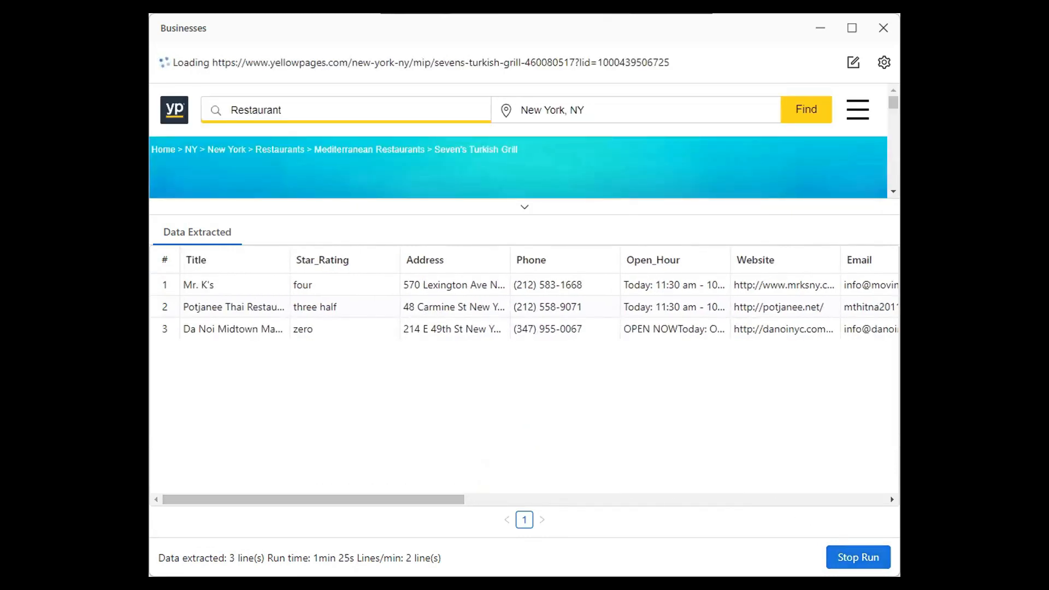
{"action": "left_click", "coordinate": [622, 315]}
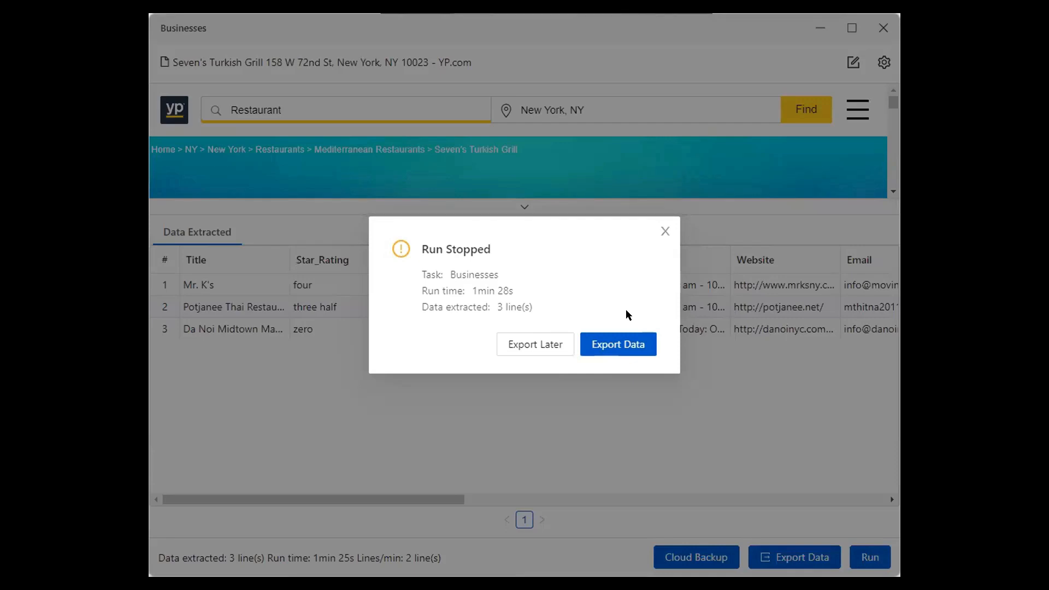
Export the extracted data as an Excel (xlsx) file to the desktop, and select the newest Businesses task on the dashboard
{"action": "left_click", "coordinate": [628, 345]}
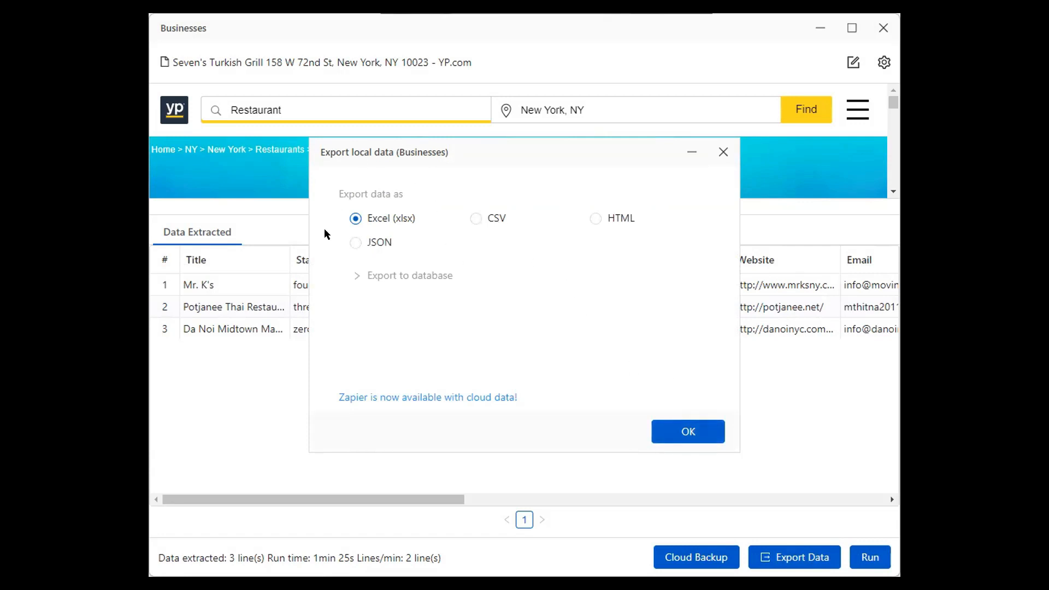
{"action": "left_click", "coordinate": [689, 432]}
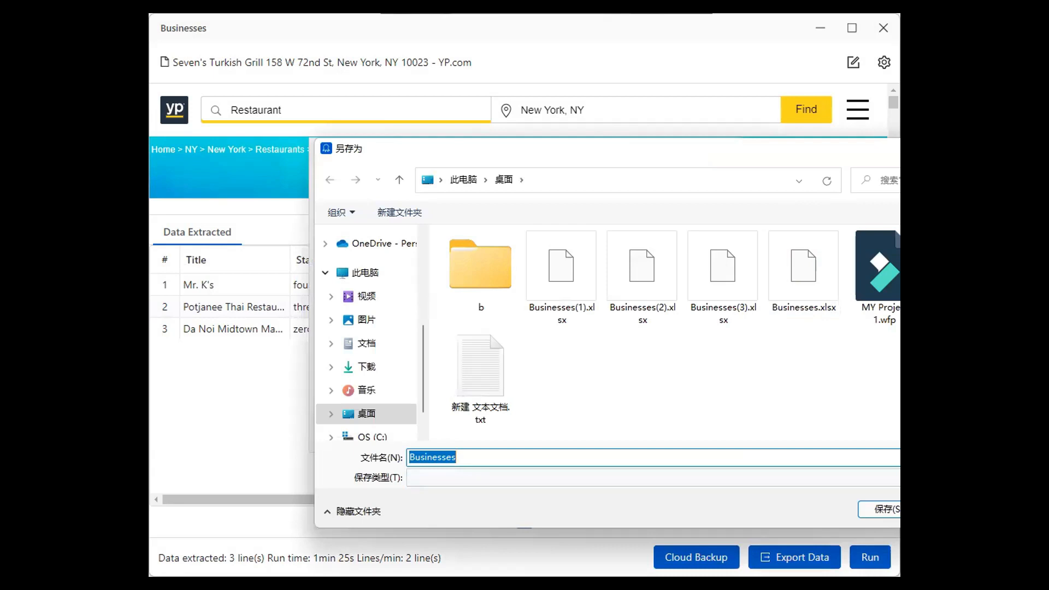
{"action": "left_click", "coordinate": [869, 509]}
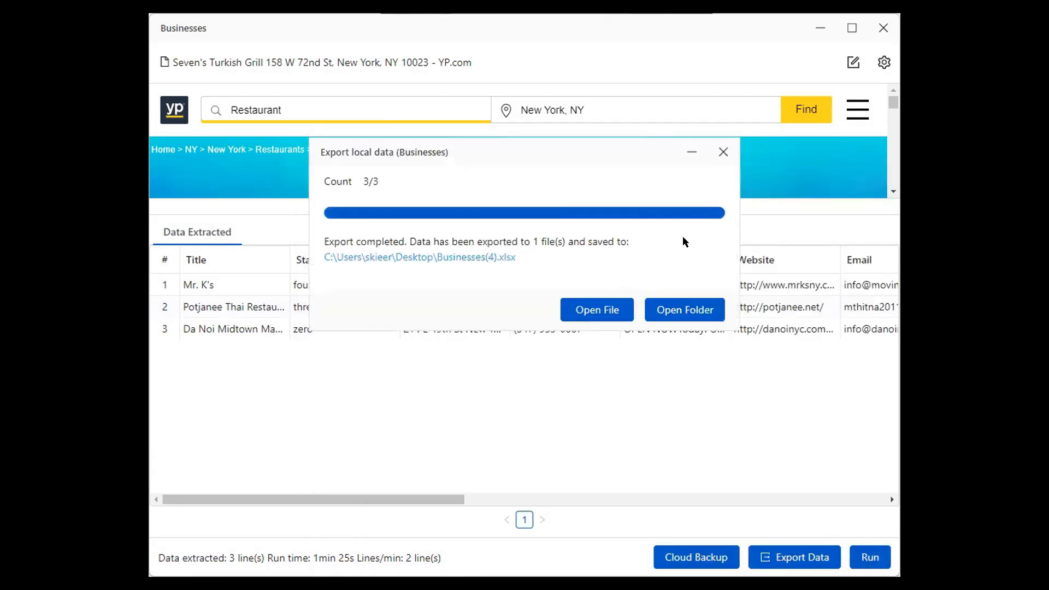
{"action": "left_click", "coordinate": [721, 159]}
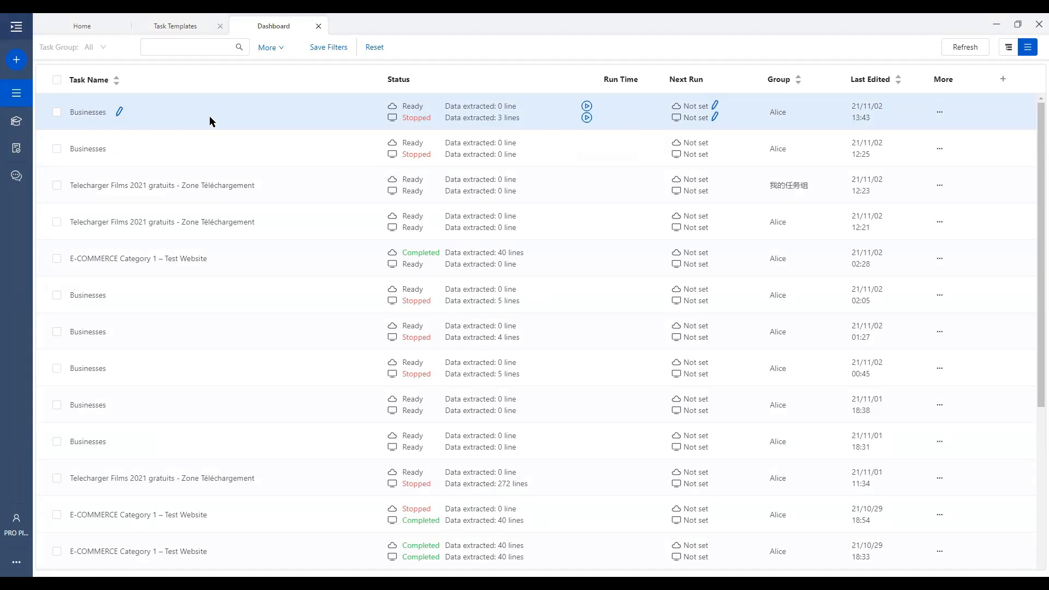
{"action": "left_click", "coordinate": [77, 113]}
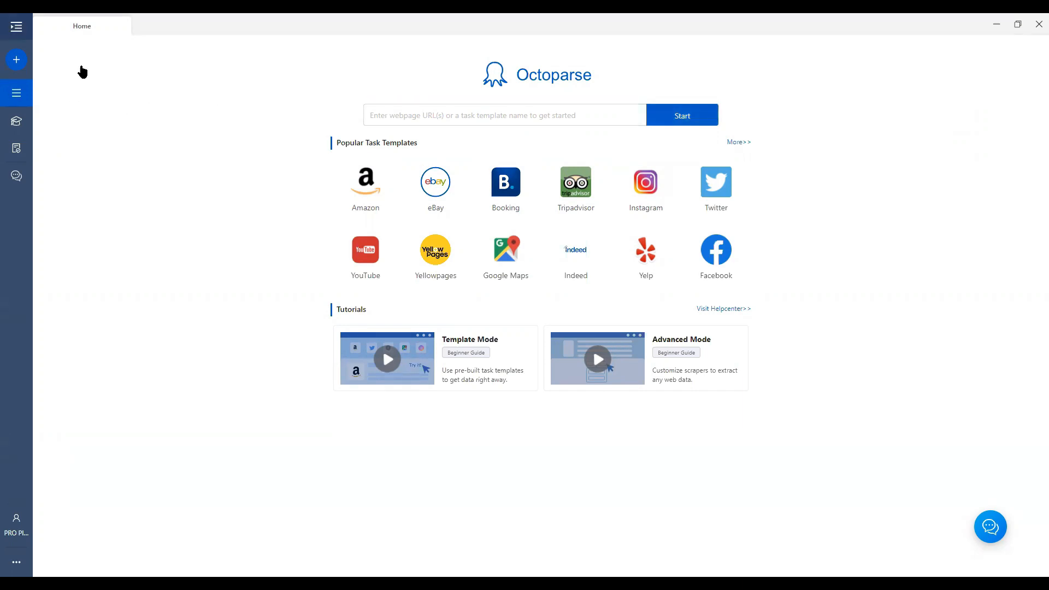
Start an Advanced Mode task and look through its manual, file, task and batch-generate URL input methods
{"action": "mouse_move", "coordinate": [82, 66]}
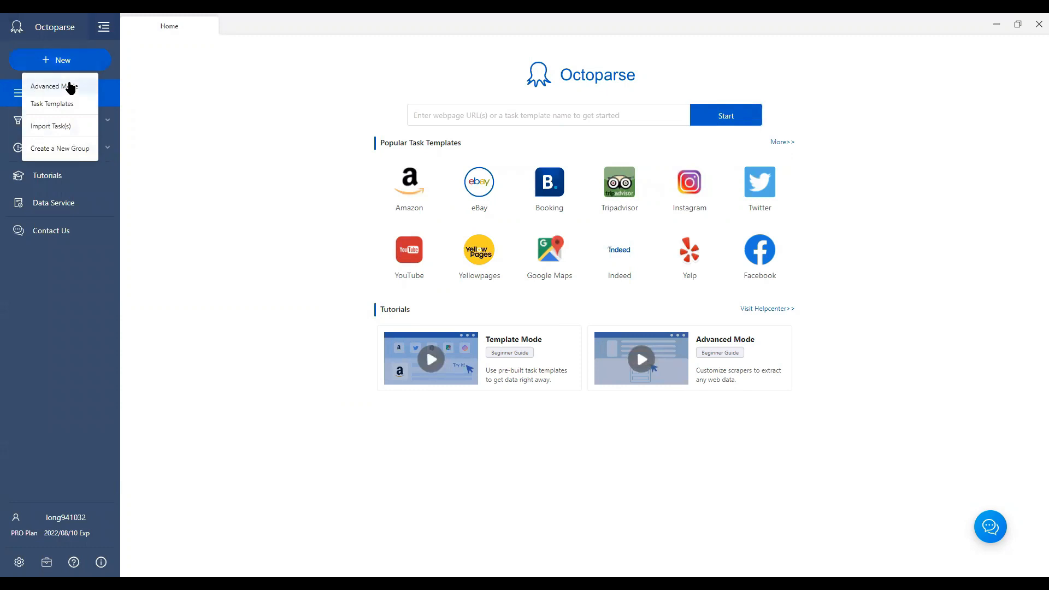
{"action": "left_click", "coordinate": [70, 87]}
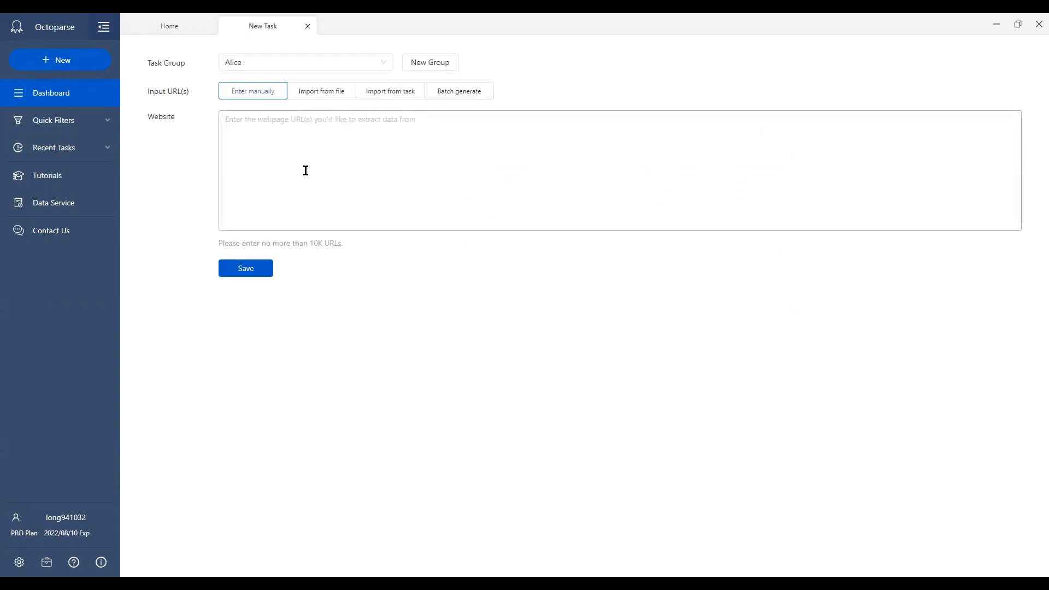
{"action": "left_click", "coordinate": [310, 167]}
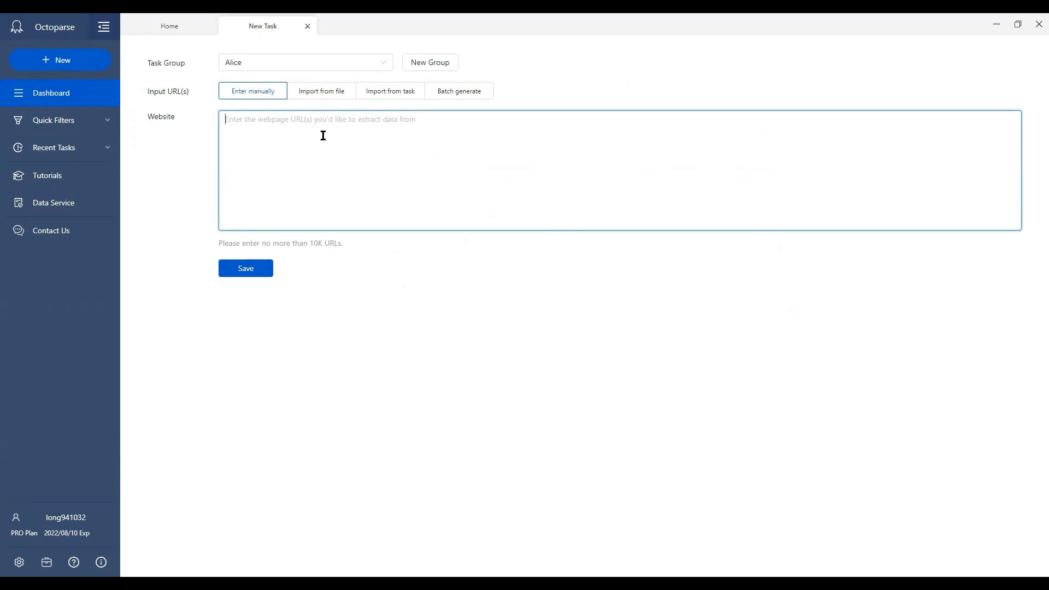
{"action": "left_click", "coordinate": [332, 94]}
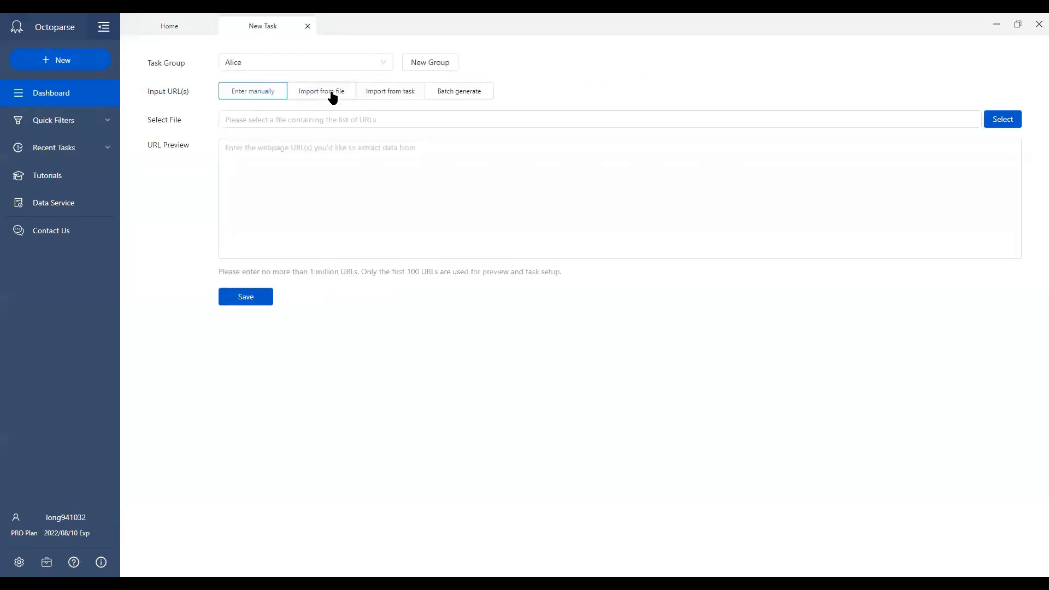
{"action": "left_click", "coordinate": [397, 97]}
{"action": "left_click", "coordinate": [464, 96]}
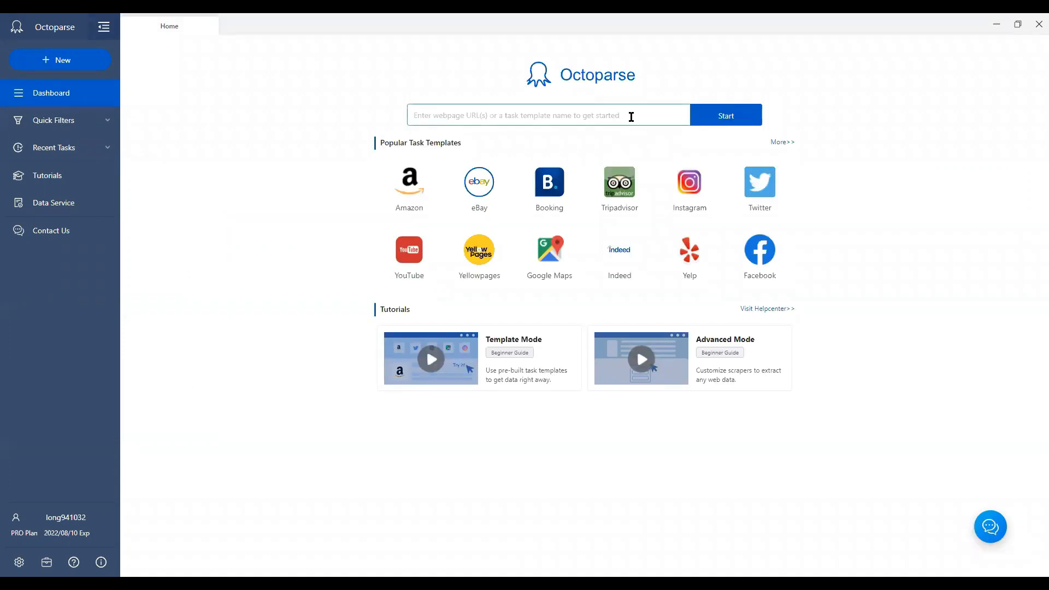
{"action": "left_click", "coordinate": [631, 117]}
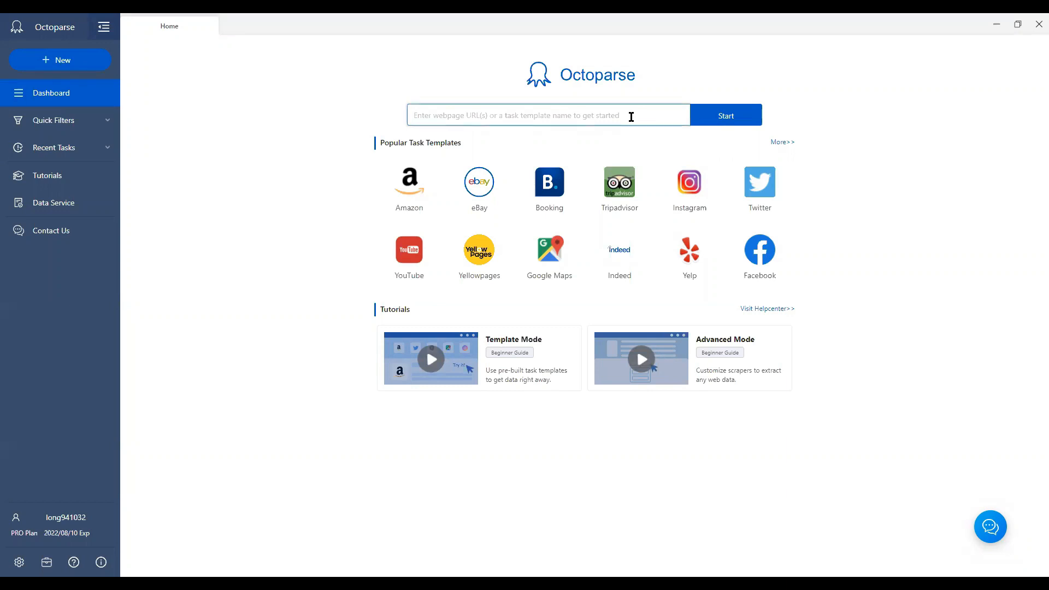
{"action": "type", "text": "http://test-sites.octoparse.com/?product_cat=e-commerce-category-1"}
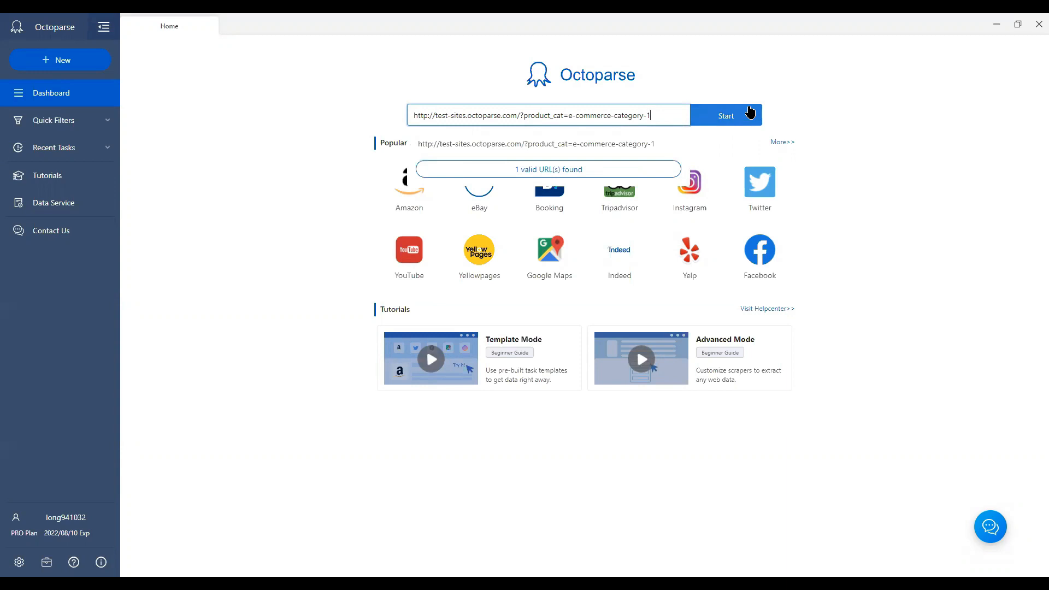
{"action": "left_click", "coordinate": [745, 122]}
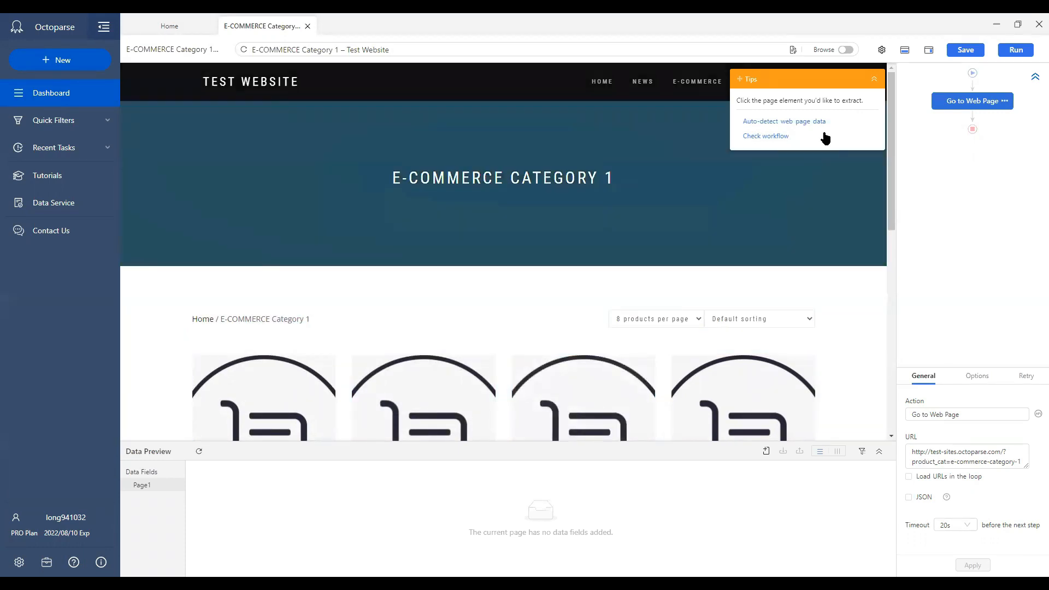
Enable Browse mode and visit the test website's News and Table pages
{"action": "left_click", "coordinate": [845, 50]}
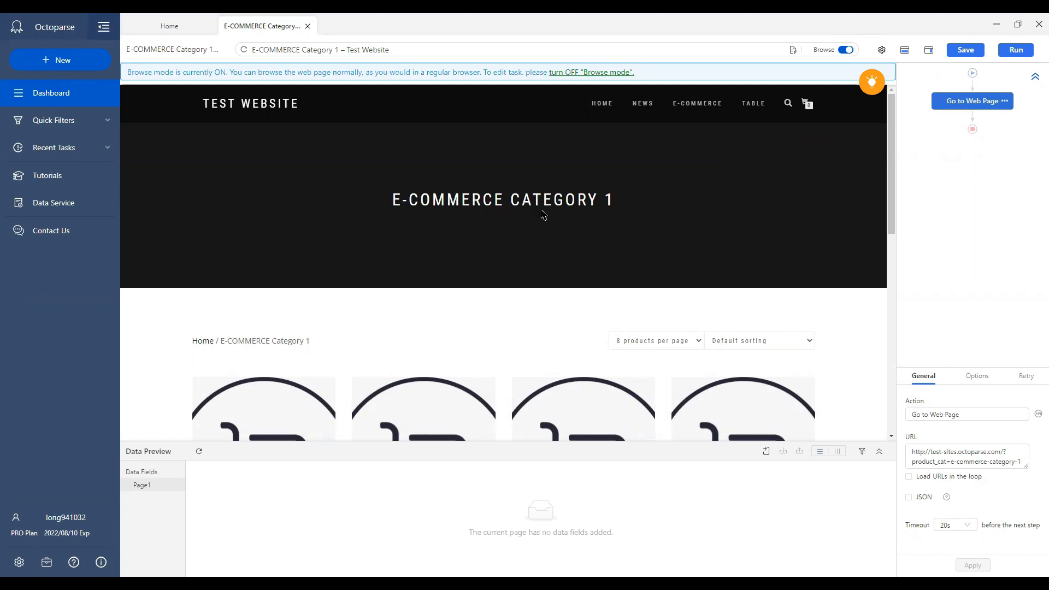
{"action": "left_click", "coordinate": [660, 113]}
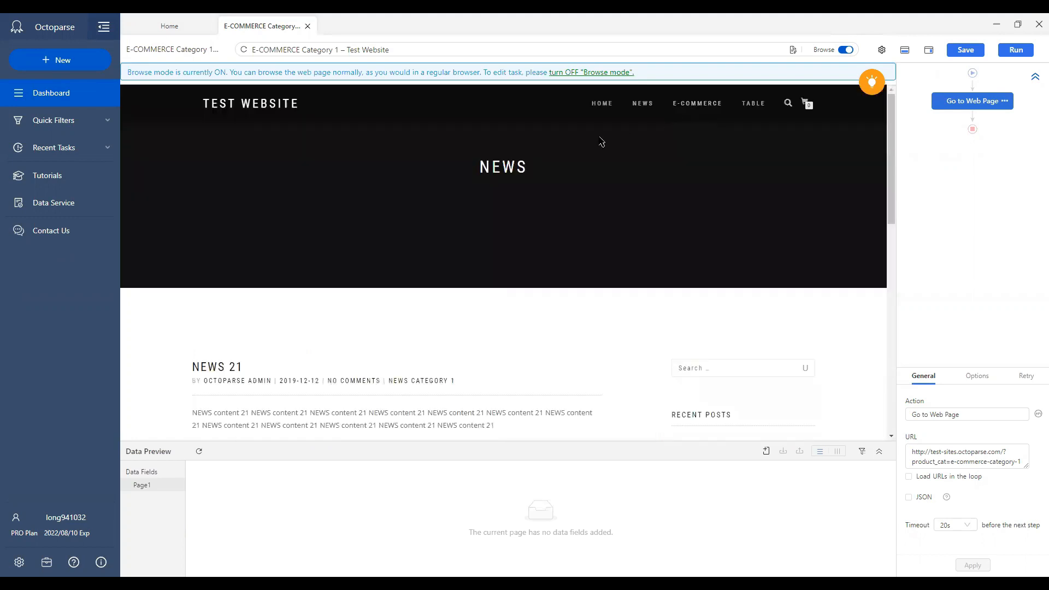
{"action": "scroll", "coordinate": [636, 270], "scroll_direction": "down", "scroll_amount": 2}
{"action": "scroll", "coordinate": [635, 270], "scroll_direction": "up", "scroll_amount": 2}
{"action": "left_click", "coordinate": [754, 107]}
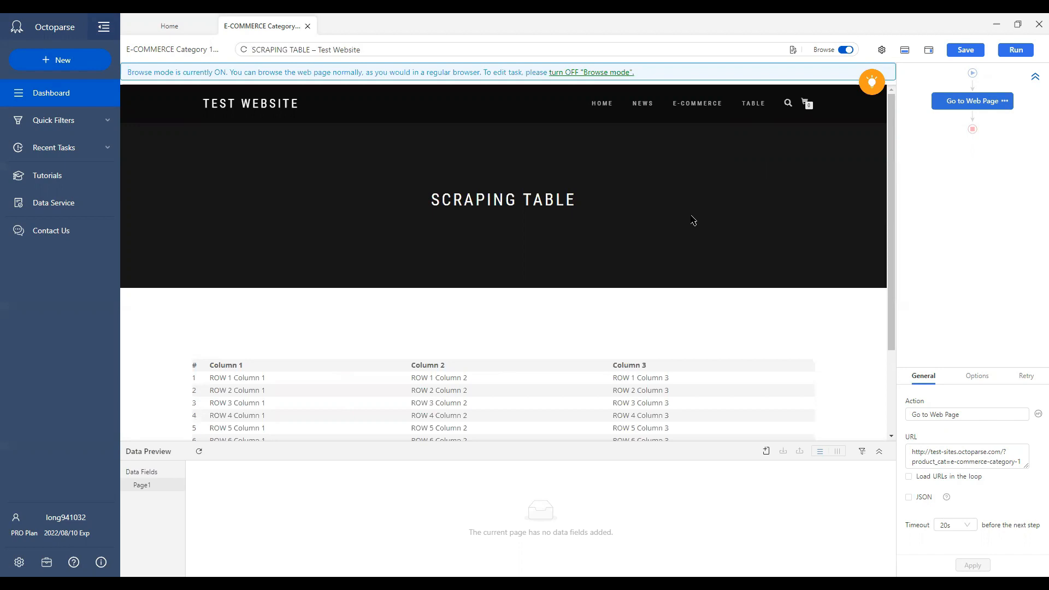
Turn off Browse mode and extract the text of the table's ROW 1 Column 3 cell
{"action": "left_click", "coordinate": [846, 50]}
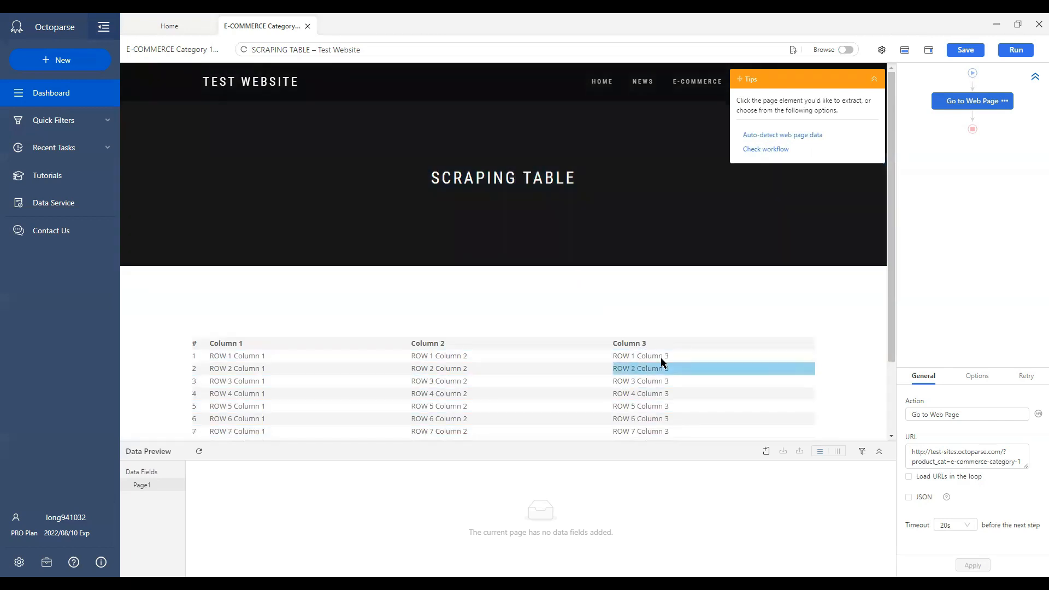
{"action": "left_click", "coordinate": [661, 359]}
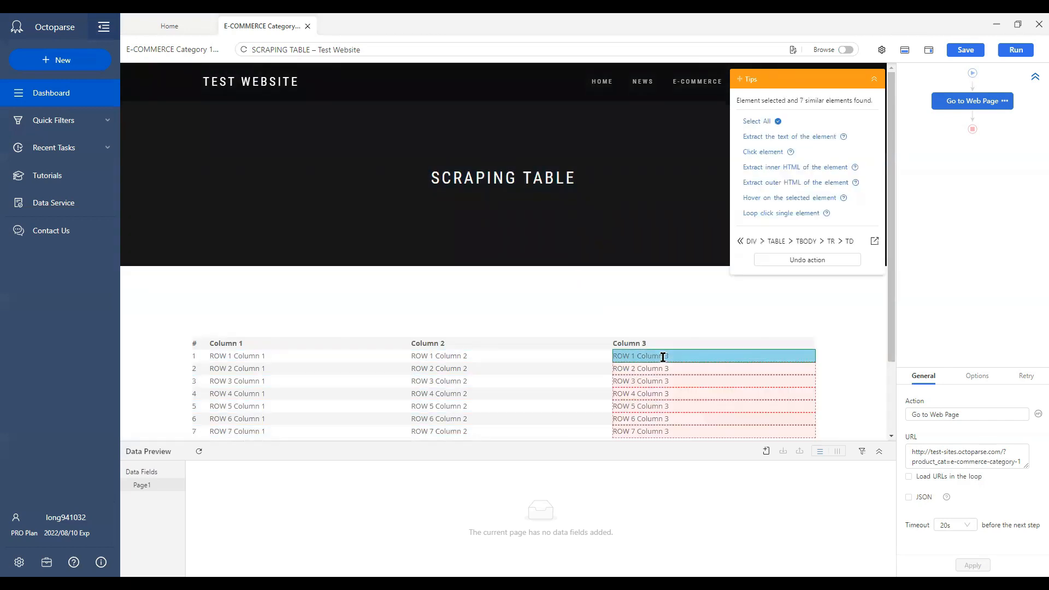
{"action": "left_click", "coordinate": [803, 140]}
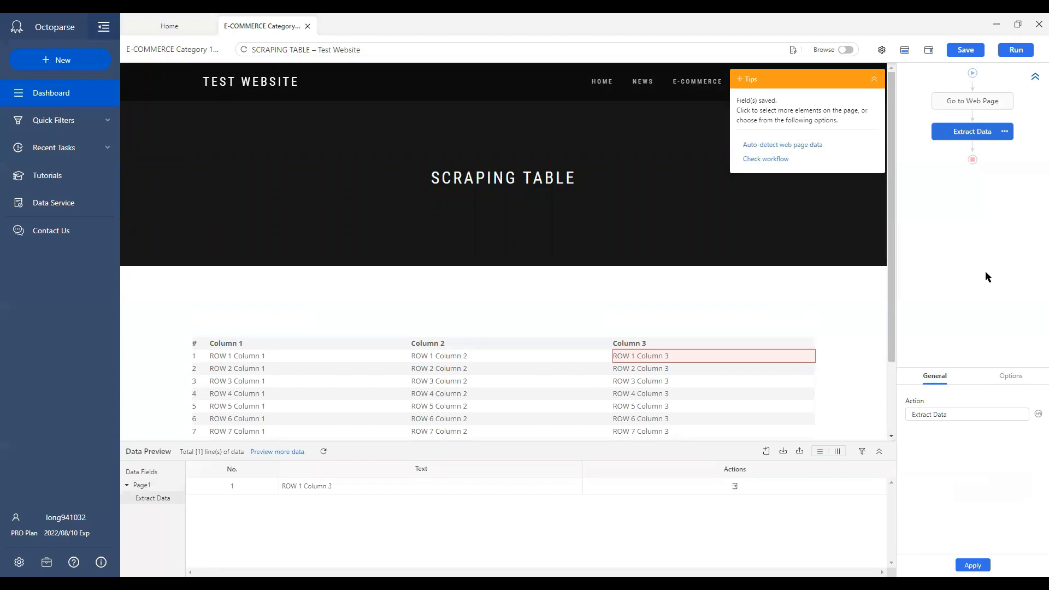
Review the Go to Web Page action's options, trying Wait before action on and off and checking the cache-clearing option
{"action": "left_click", "coordinate": [986, 105]}
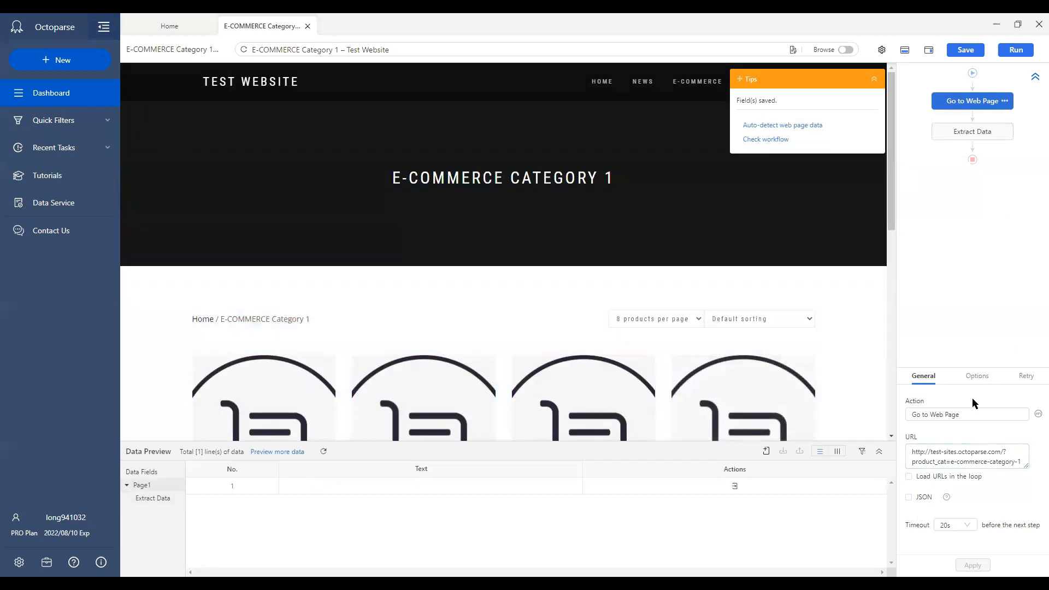
{"action": "left_click", "coordinate": [977, 377]}
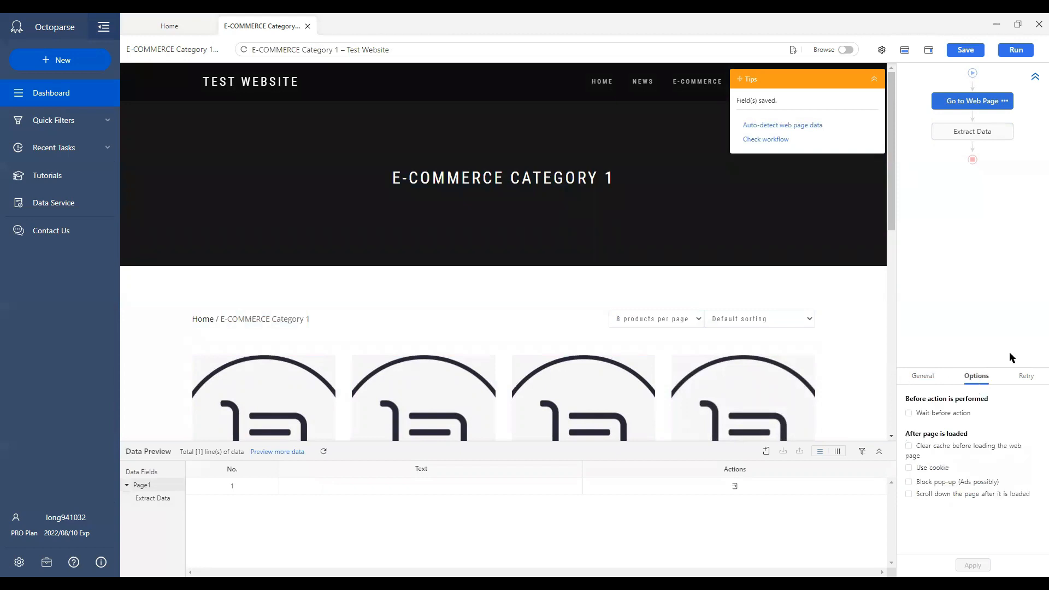
{"action": "left_click", "coordinate": [923, 414]}
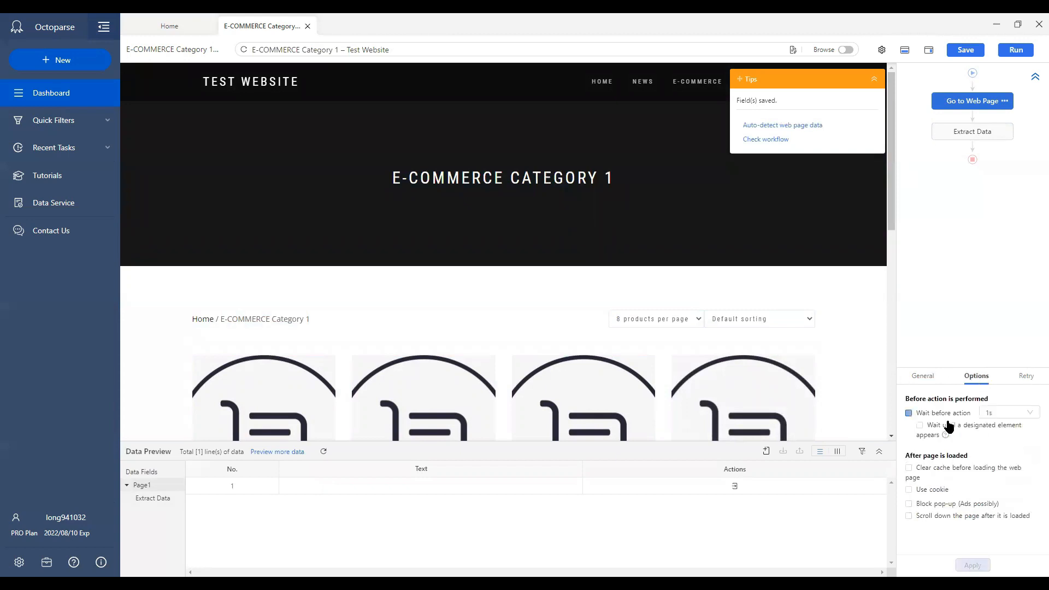
{"action": "left_click", "coordinate": [920, 416]}
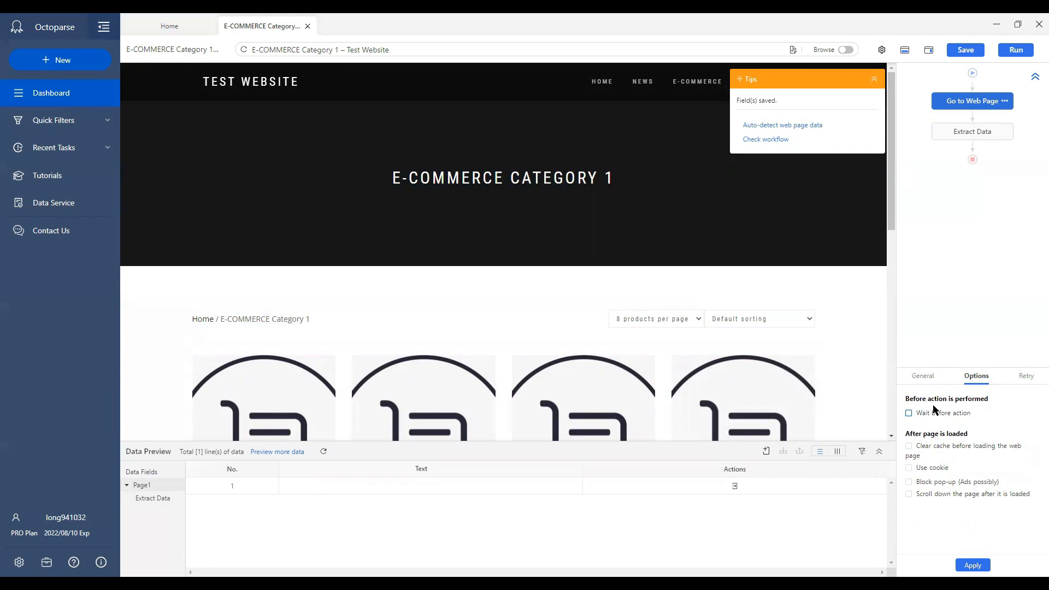
{"action": "left_click", "coordinate": [922, 455]}
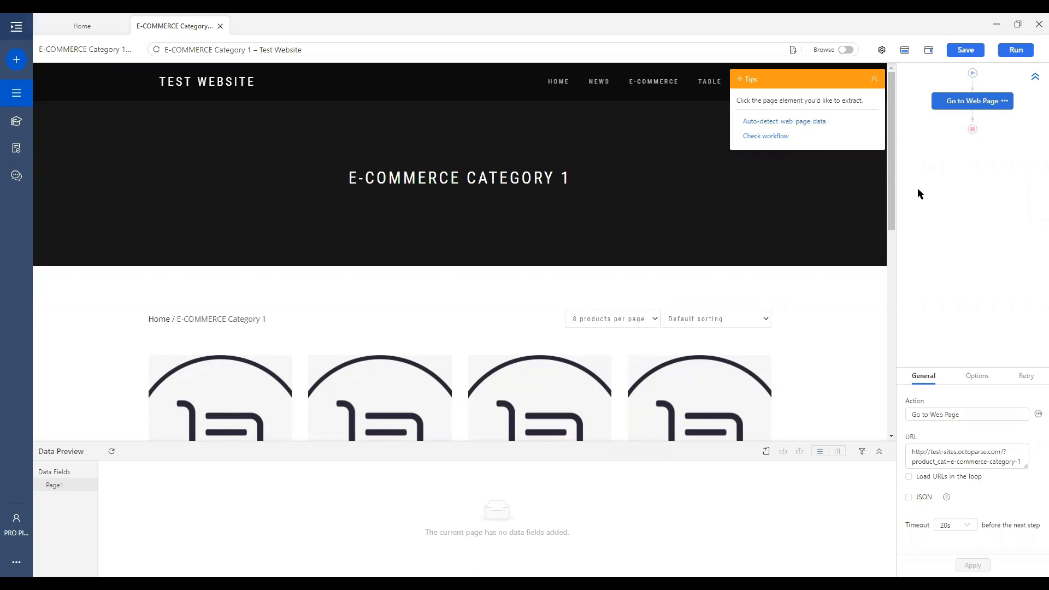
Examine the E-COMMERCE Category 1 product listing and its page navigation in the task's page view
{"action": "left_click_drag", "start_coordinate": [889, 161], "coordinate": [915, 279]}
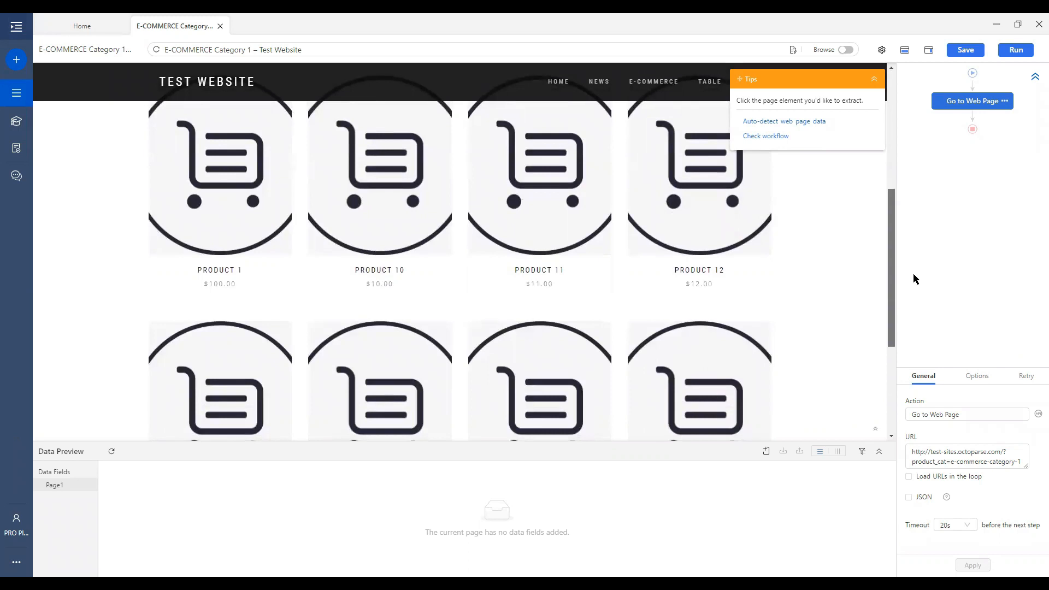
{"action": "left_click_drag", "start_coordinate": [913, 273], "coordinate": [910, 335]}
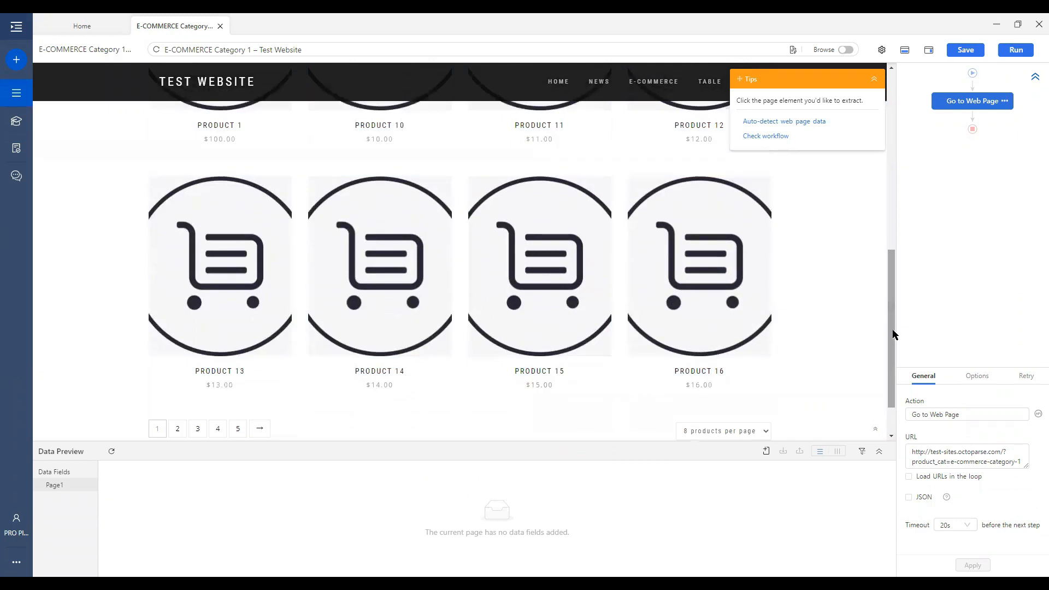
{"action": "scroll", "coordinate": [893, 335], "scroll_direction": "down", "scroll_amount": 1}
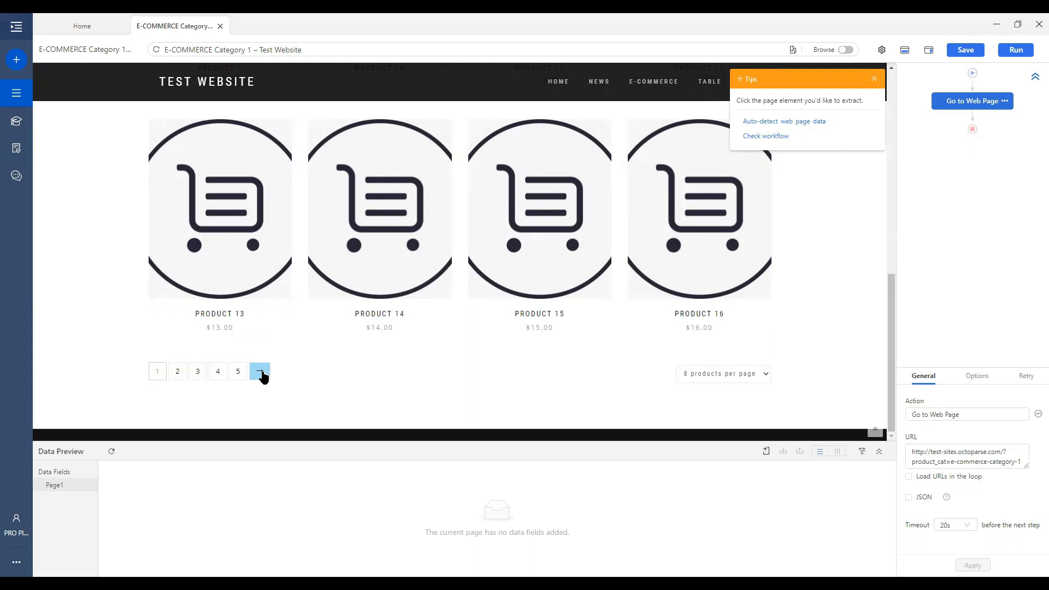
{"action": "scroll", "coordinate": [377, 241], "scroll_direction": "up", "scroll_amount": 2}
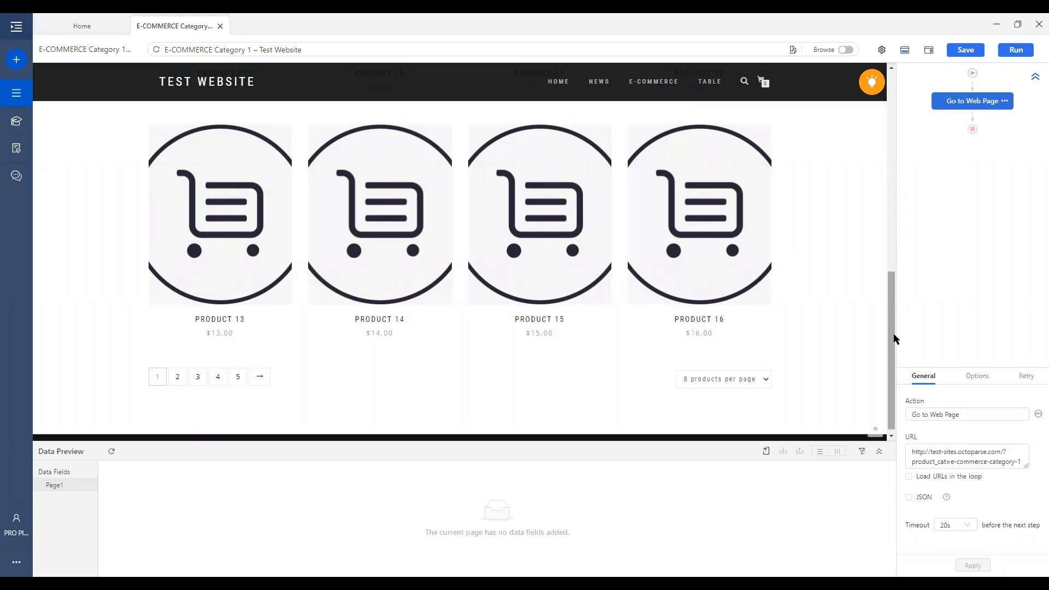
{"action": "left_click_drag", "start_coordinate": [894, 335], "coordinate": [871, 166]}
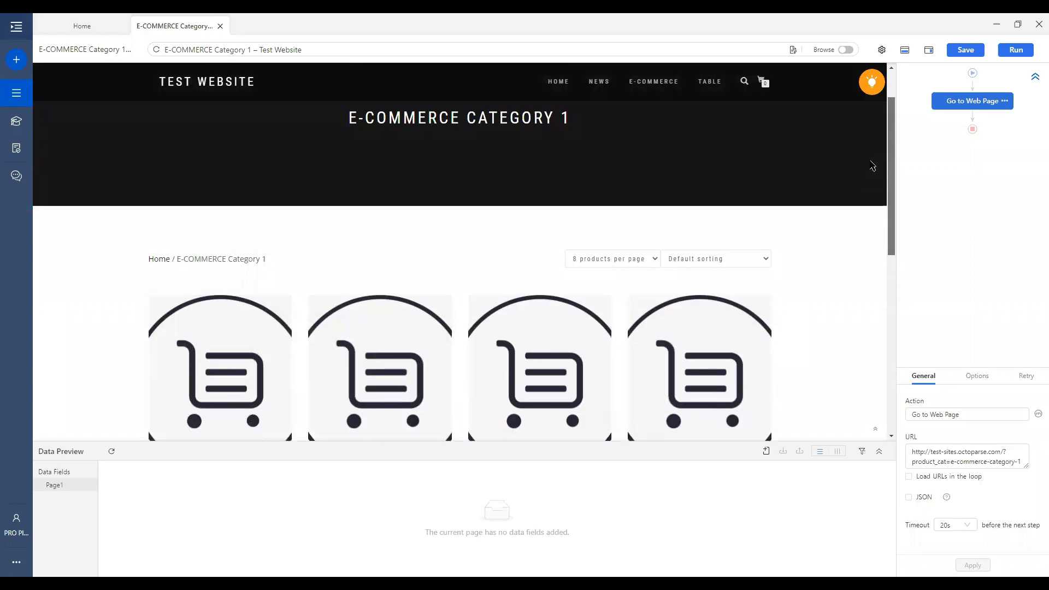
Auto-detect the web page data on the E-COMMERCE Category 1 product listing
{"action": "left_click_drag", "start_coordinate": [873, 166], "coordinate": [903, 428]}
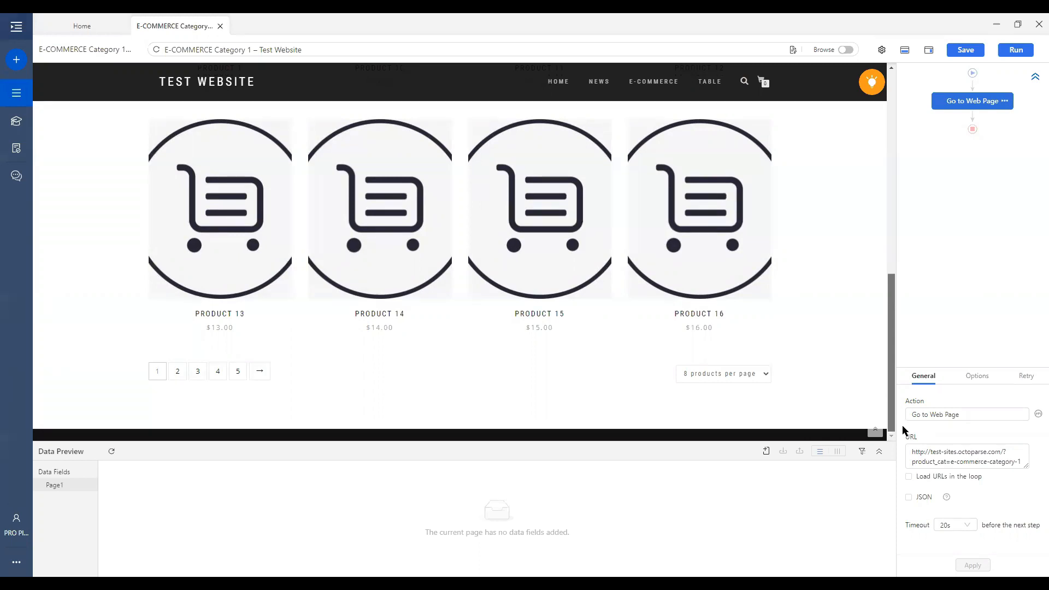
{"action": "scroll", "coordinate": [884, 279], "scroll_direction": "up", "scroll_amount": 1}
{"action": "scroll", "coordinate": [884, 279], "scroll_direction": "up", "scroll_amount": 5}
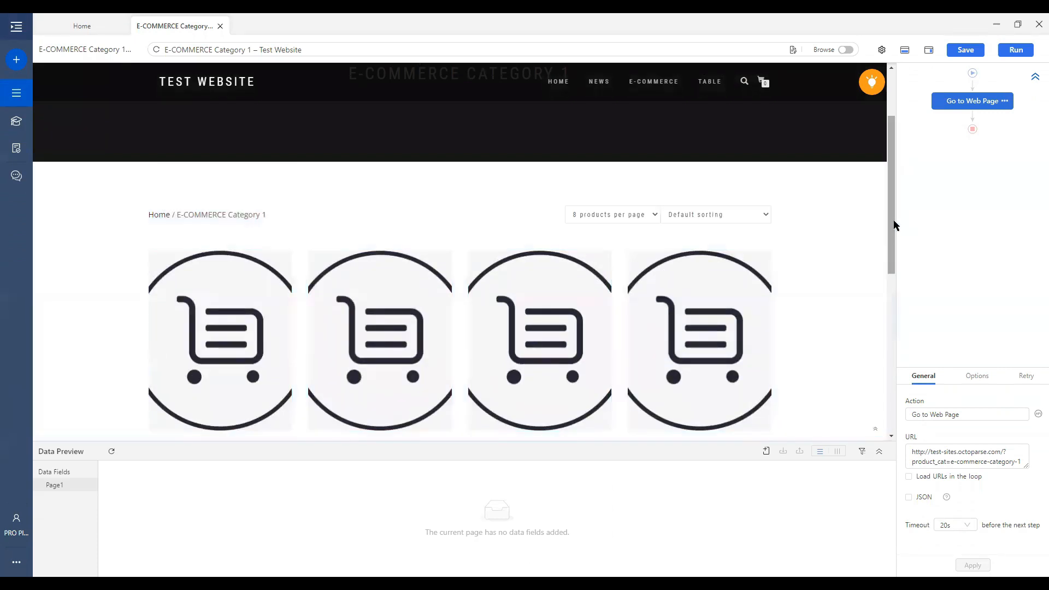
{"action": "left_click", "coordinate": [874, 88]}
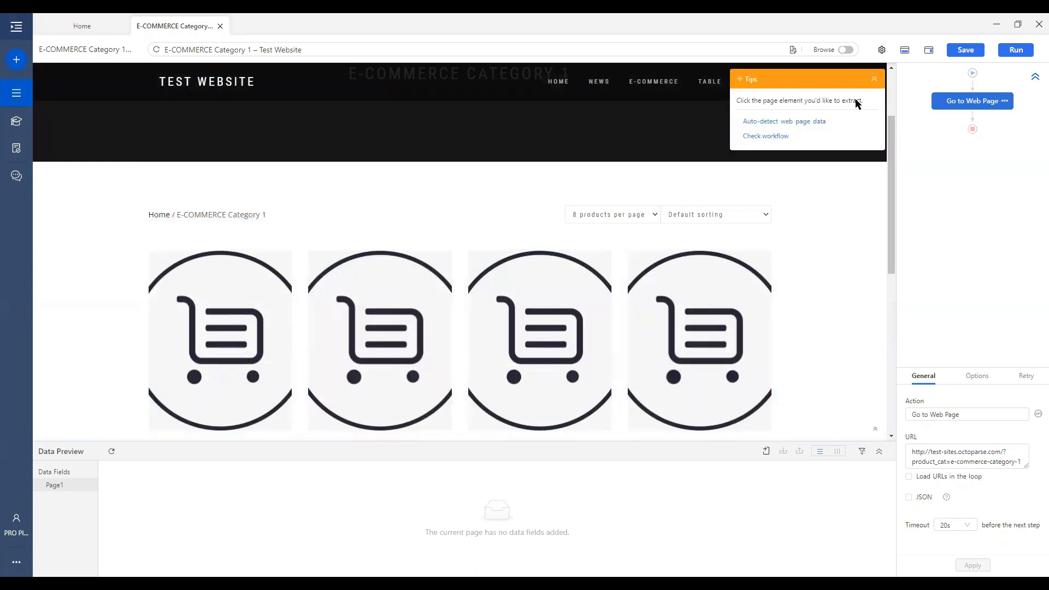
{"action": "left_click", "coordinate": [790, 120]}
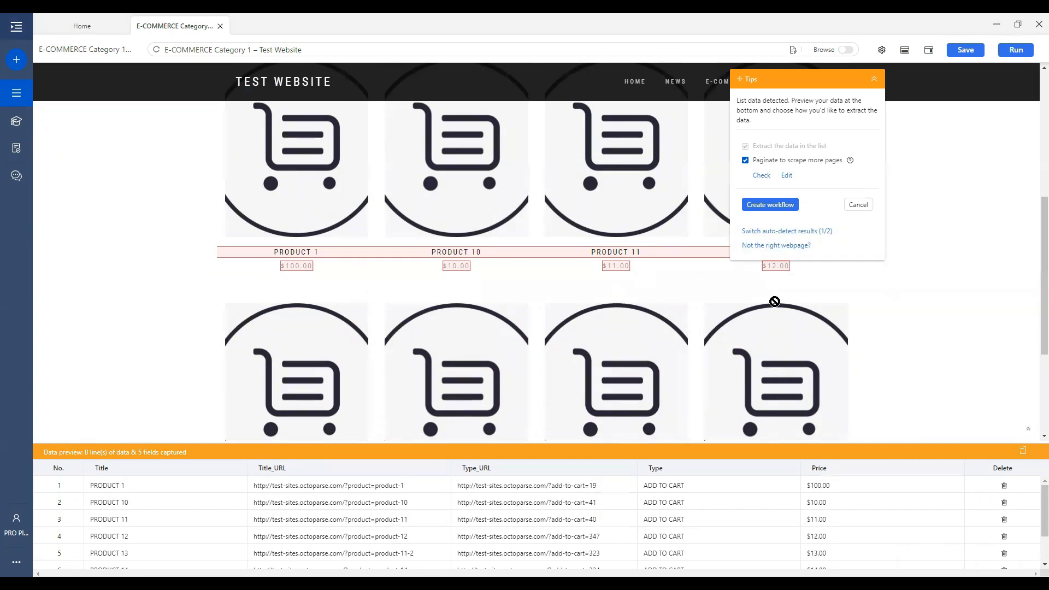
Compare the two auto-detect results, return to the product list result, and inspect its highlighted fields and next-page arrow
{"action": "left_click", "coordinate": [802, 231]}
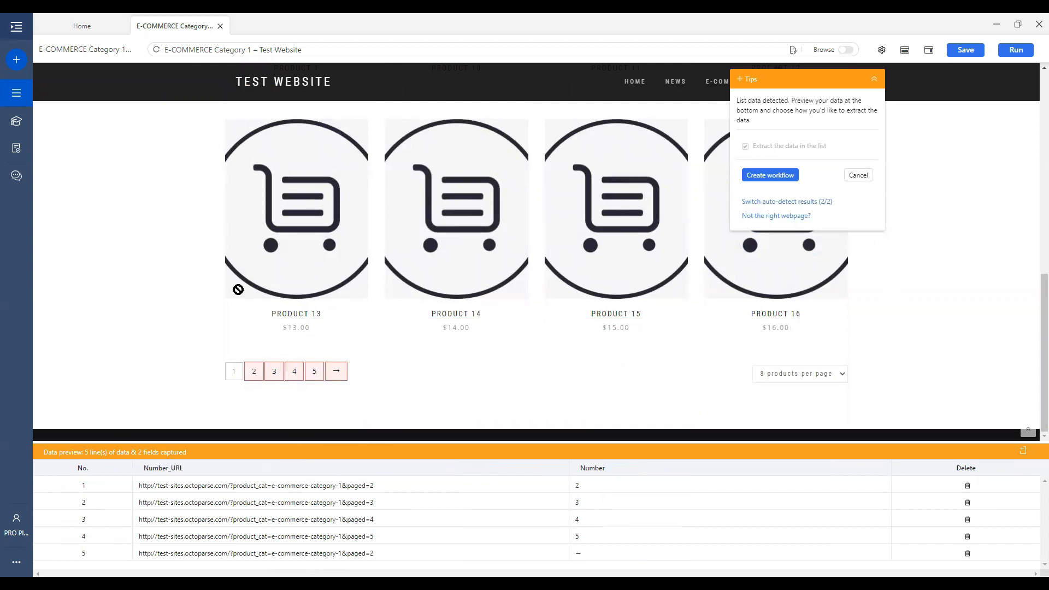
{"action": "left_click", "coordinate": [826, 202]}
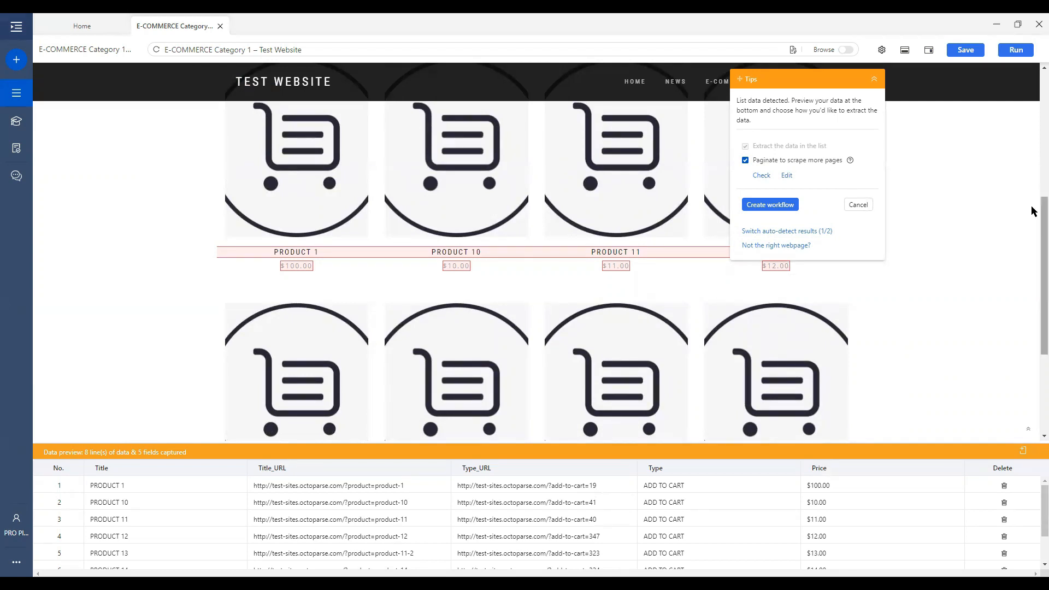
{"action": "scroll", "coordinate": [1033, 220], "scroll_direction": "down", "scroll_amount": 3}
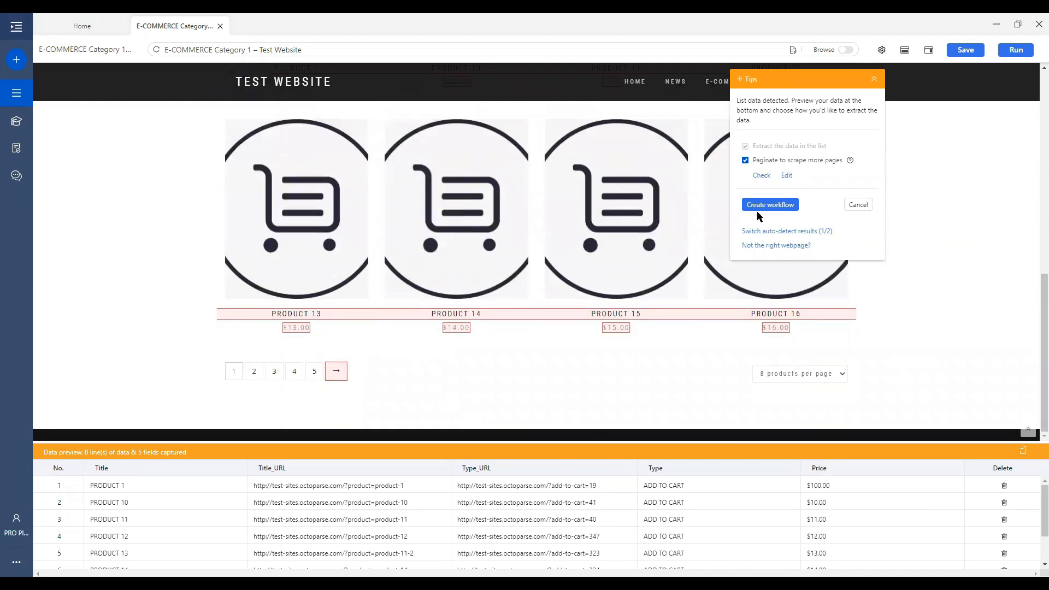
Check the detected pagination, try page link 3 and the whole page-number list as the Next button, and cancel the pagination edit
{"action": "left_click", "coordinate": [762, 178]}
{"action": "left_click", "coordinate": [761, 178]}
{"action": "left_click", "coordinate": [787, 176]}
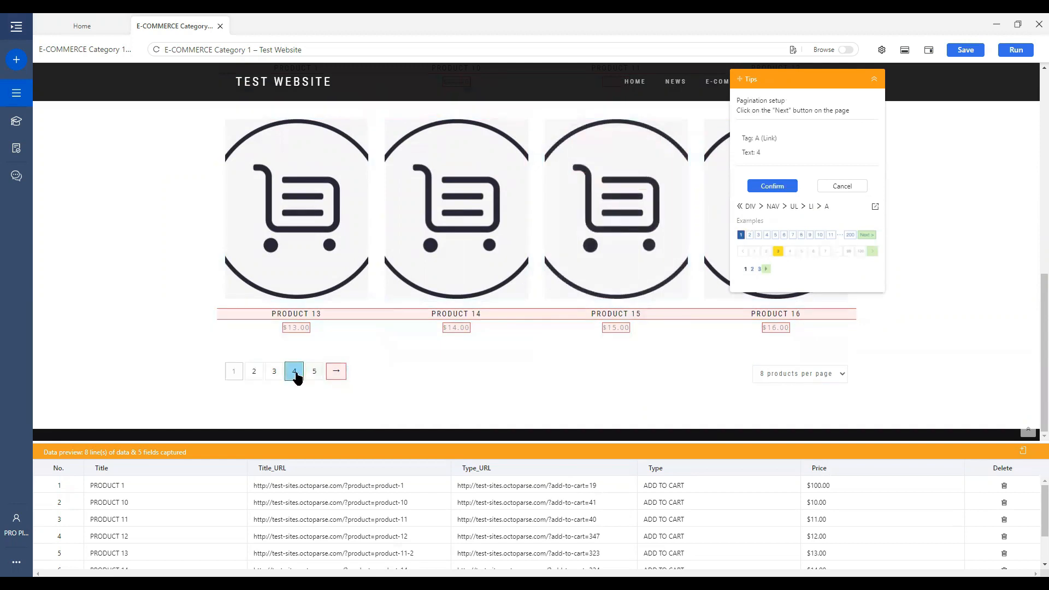
{"action": "left_click", "coordinate": [274, 372]}
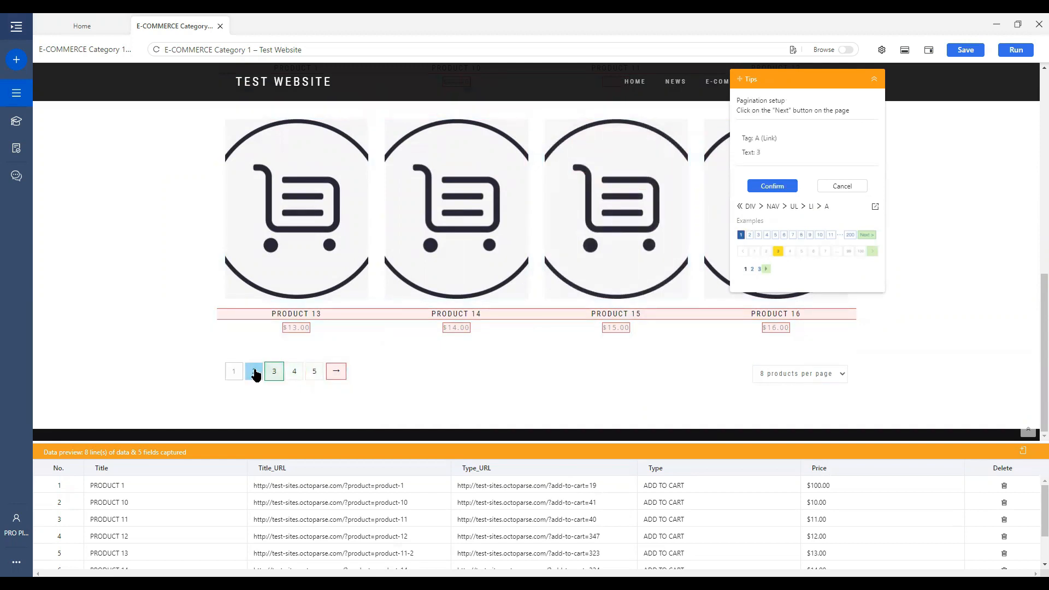
{"action": "left_click", "coordinate": [304, 379]}
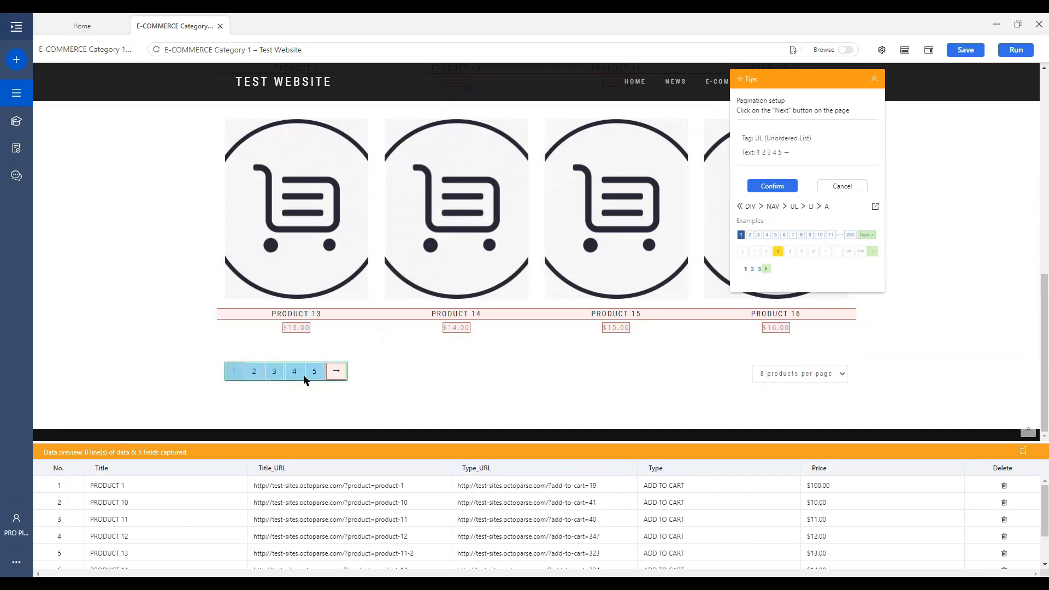
{"action": "left_click", "coordinate": [837, 190]}
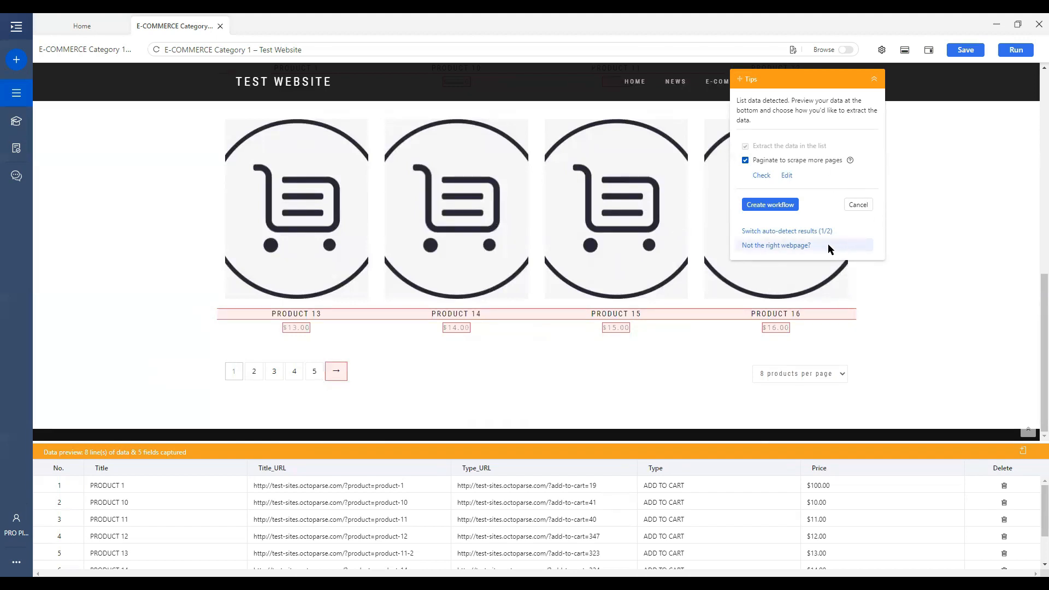
Create the workflow from the detected product list with pagination enabled, and rename the Title field to product
{"action": "left_click", "coordinate": [772, 207]}
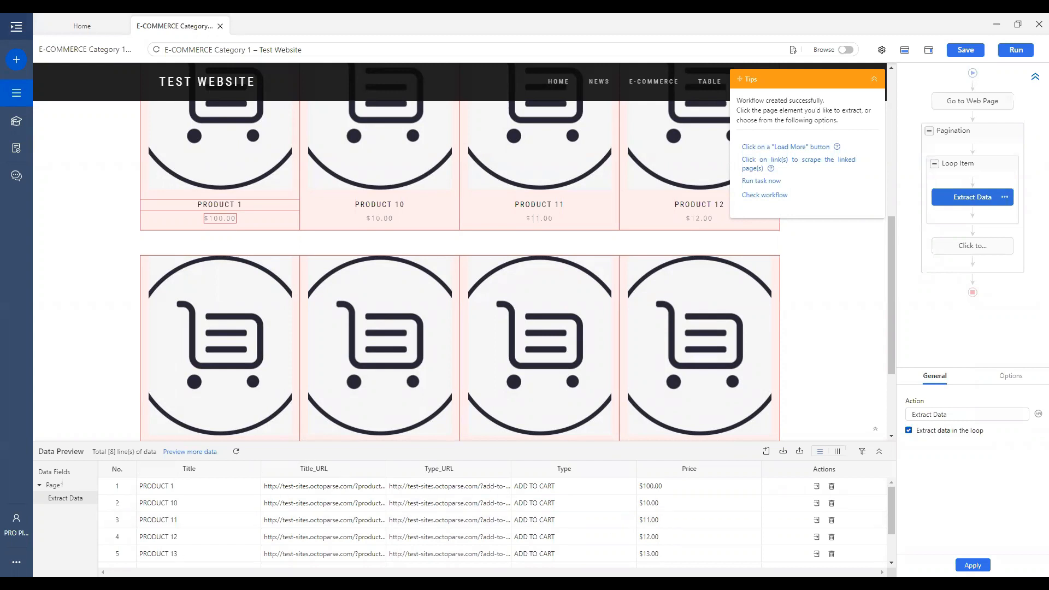
{"action": "double_click", "coordinate": [186, 469]}
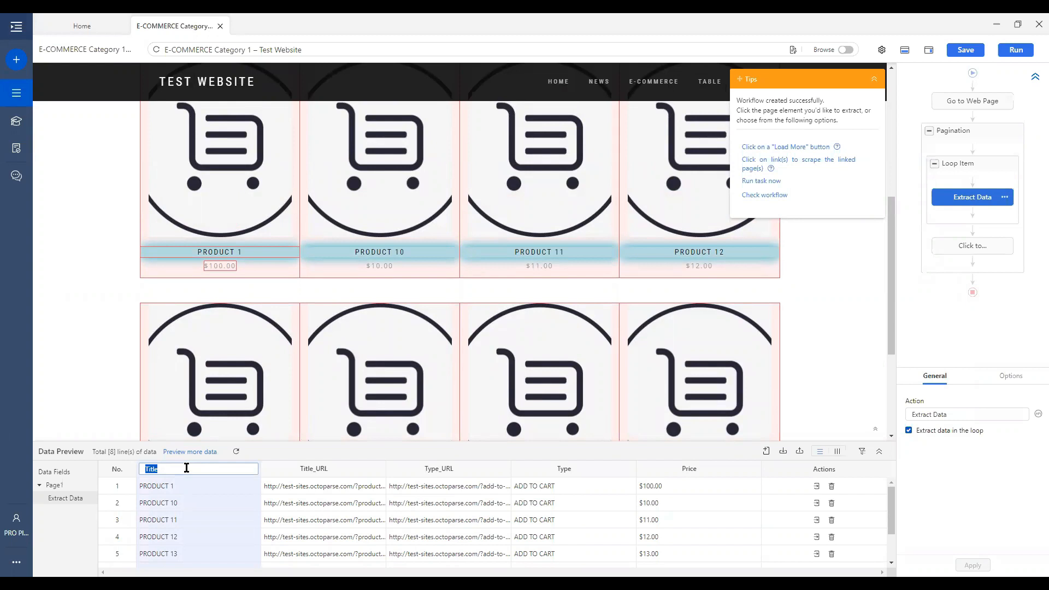
{"action": "type", "text": "product"}
{"action": "key", "text": "Tab"}
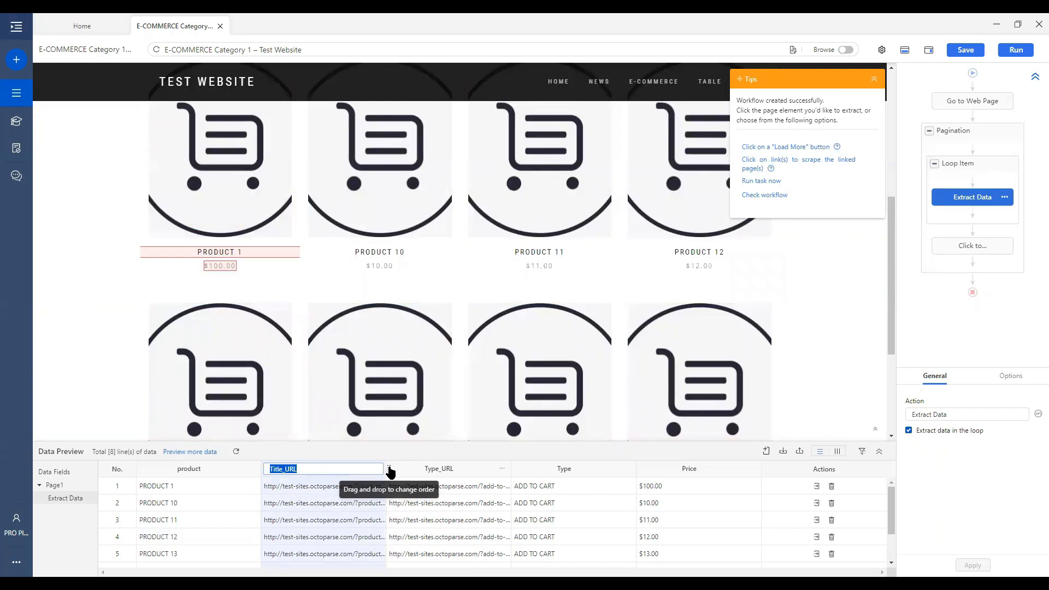
Reorder the data fields so Price follows Type_URL and Title_URL comes last, and delete the Type field
{"action": "left_click_drag", "start_coordinate": [389, 471], "coordinate": [270, 471]}
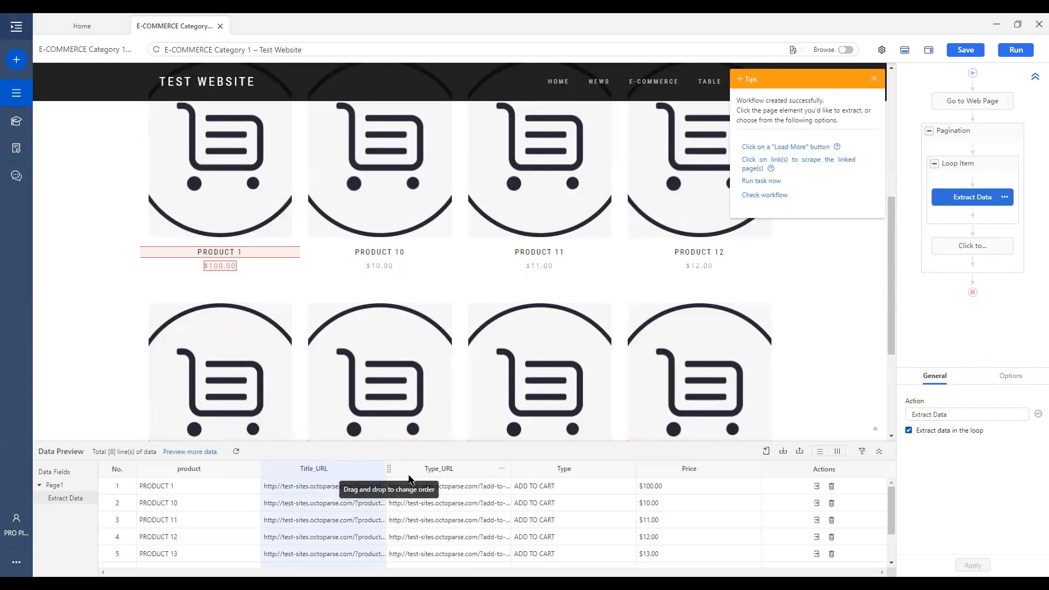
{"action": "left_click_drag", "start_coordinate": [638, 468], "coordinate": [395, 476]}
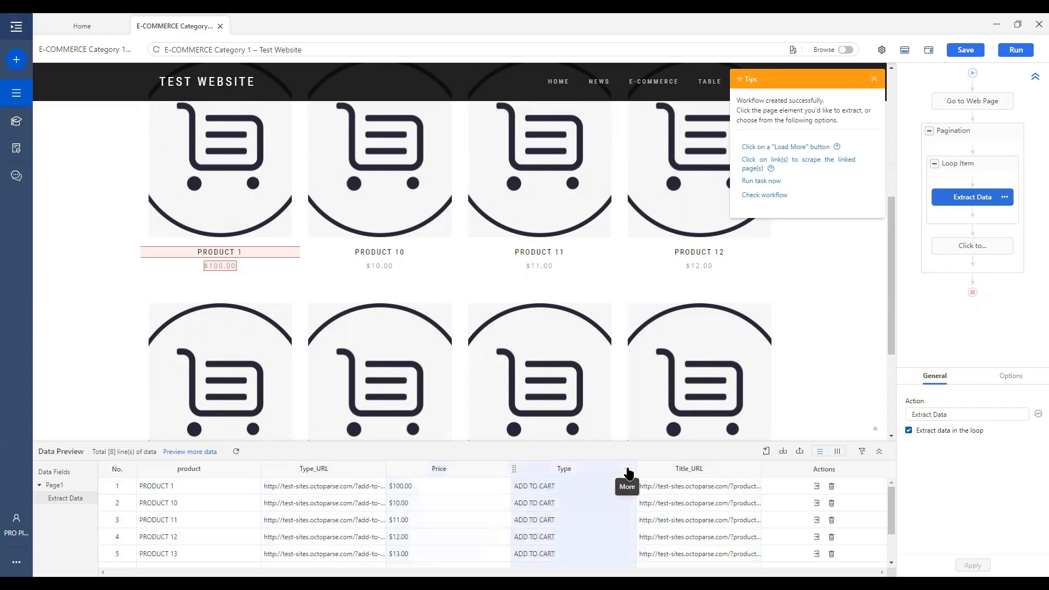
{"action": "left_click", "coordinate": [627, 470]}
{"action": "left_click", "coordinate": [627, 470]}
{"action": "left_click", "coordinate": [628, 470]}
{"action": "left_click", "coordinate": [627, 470]}
{"action": "left_click", "coordinate": [627, 470]}
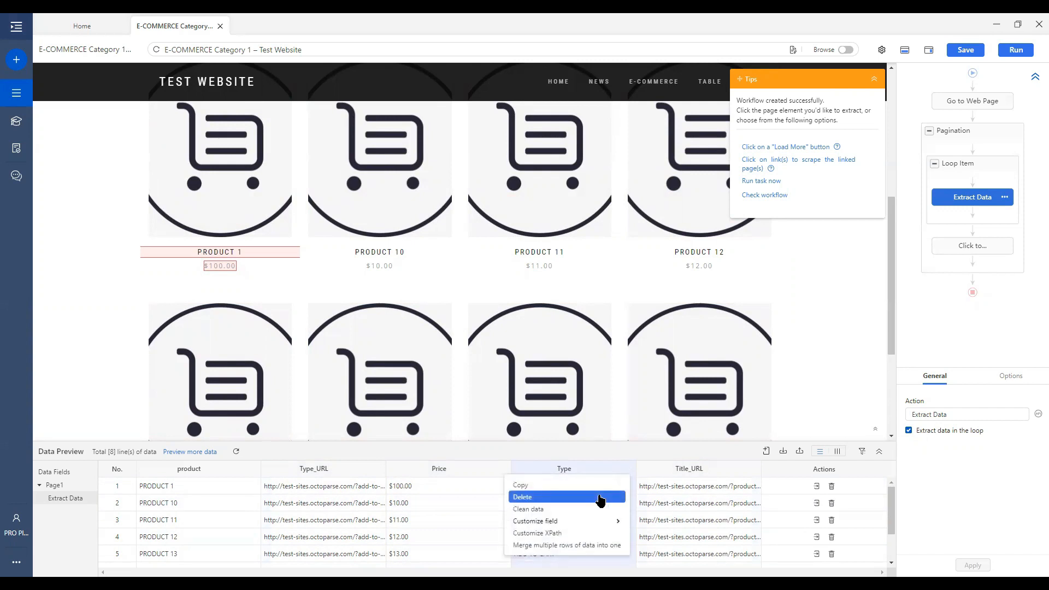
{"action": "left_click", "coordinate": [600, 499]}
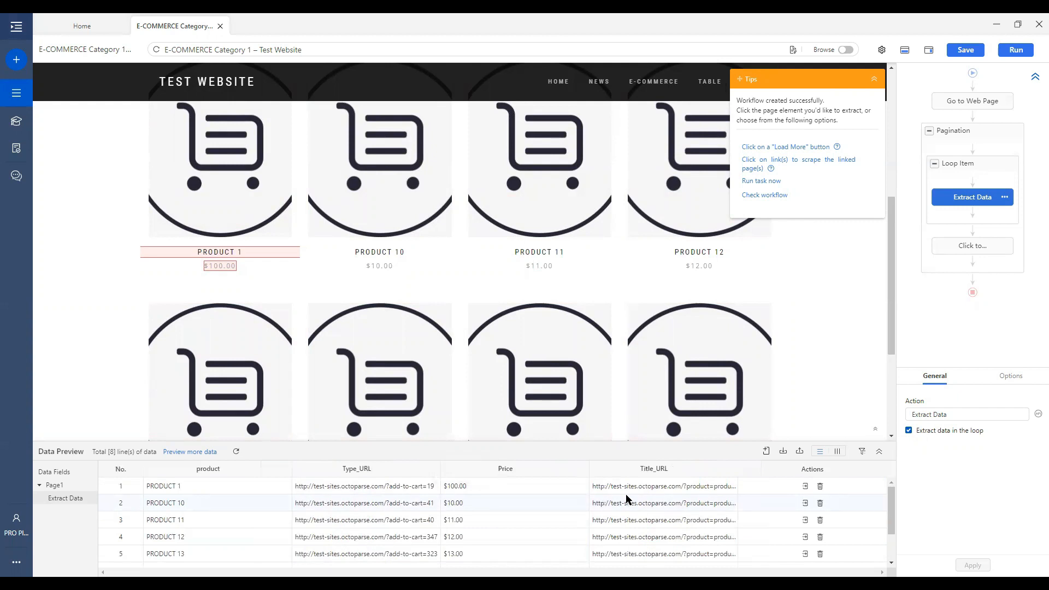
Review the actions available for the Price field, including Customize field
{"action": "left_click", "coordinate": [583, 471]}
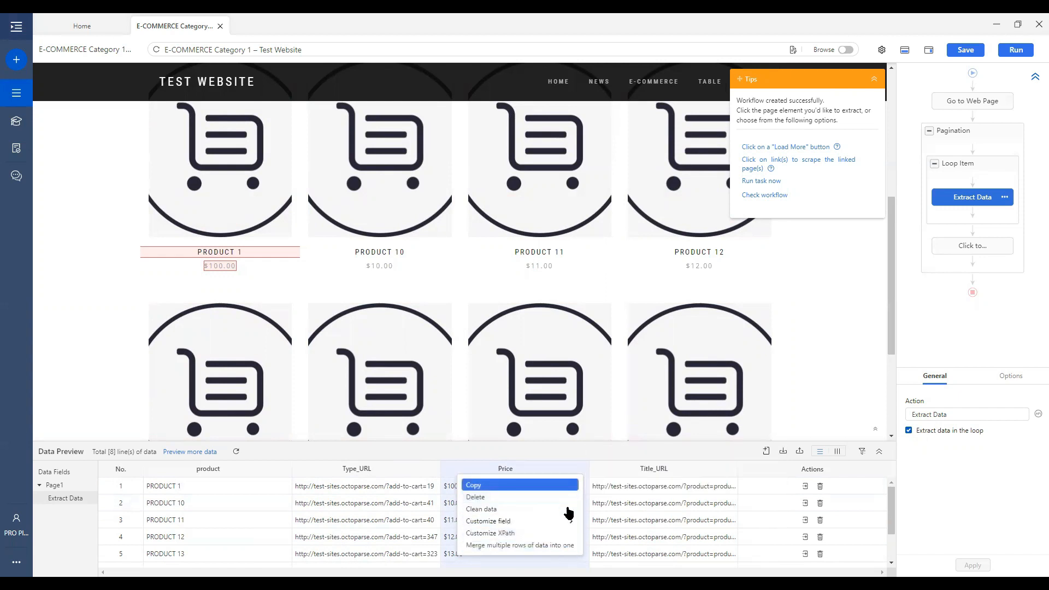
{"action": "mouse_move", "coordinate": [568, 524]}
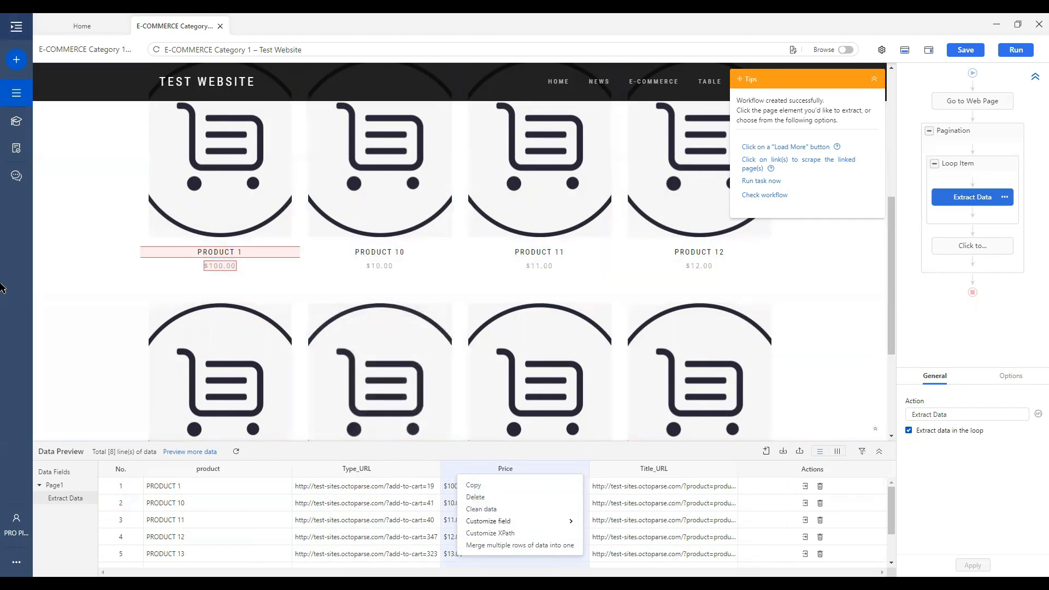
{"action": "left_click", "coordinate": [1, 216]}
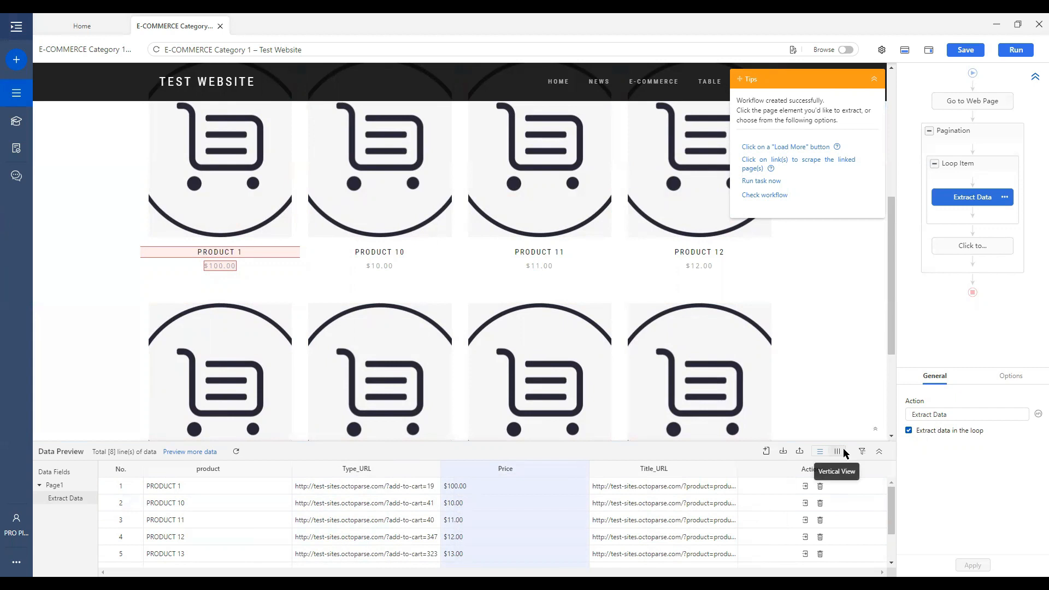
Review the field settings in the data preview's Vertical View and return to Horizontal View
{"action": "left_click", "coordinate": [838, 452]}
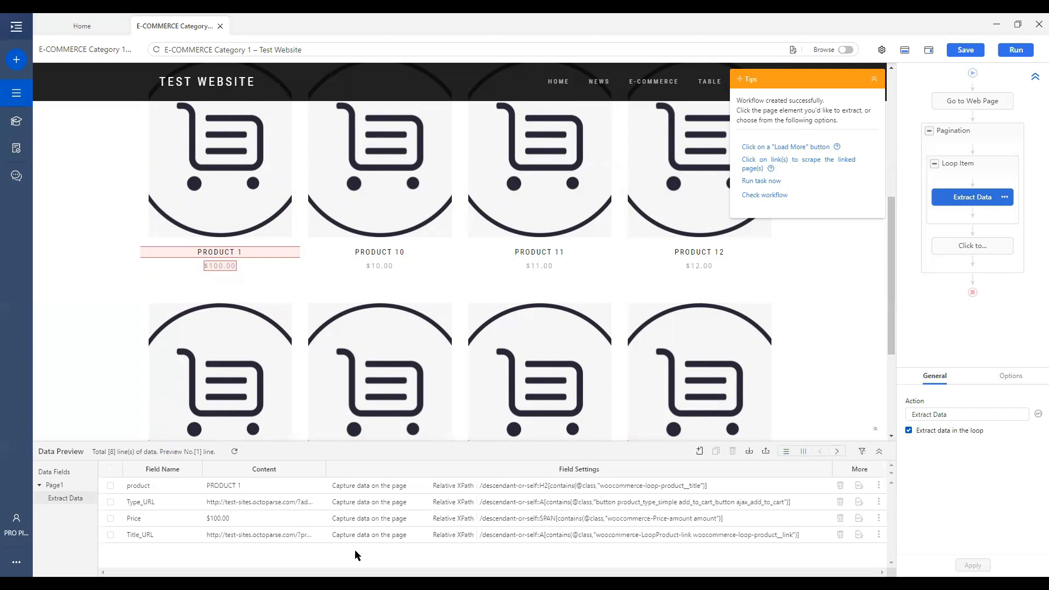
{"action": "left_click", "coordinate": [803, 451]}
{"action": "left_click", "coordinate": [786, 452]}
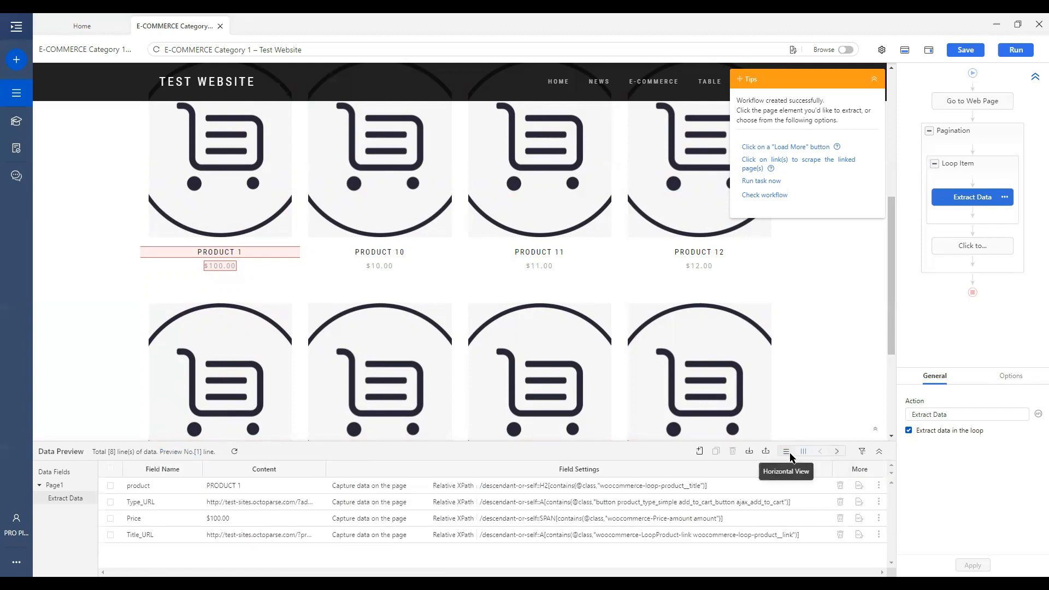
{"action": "left_click", "coordinate": [803, 452]}
{"action": "left_click", "coordinate": [803, 457]}
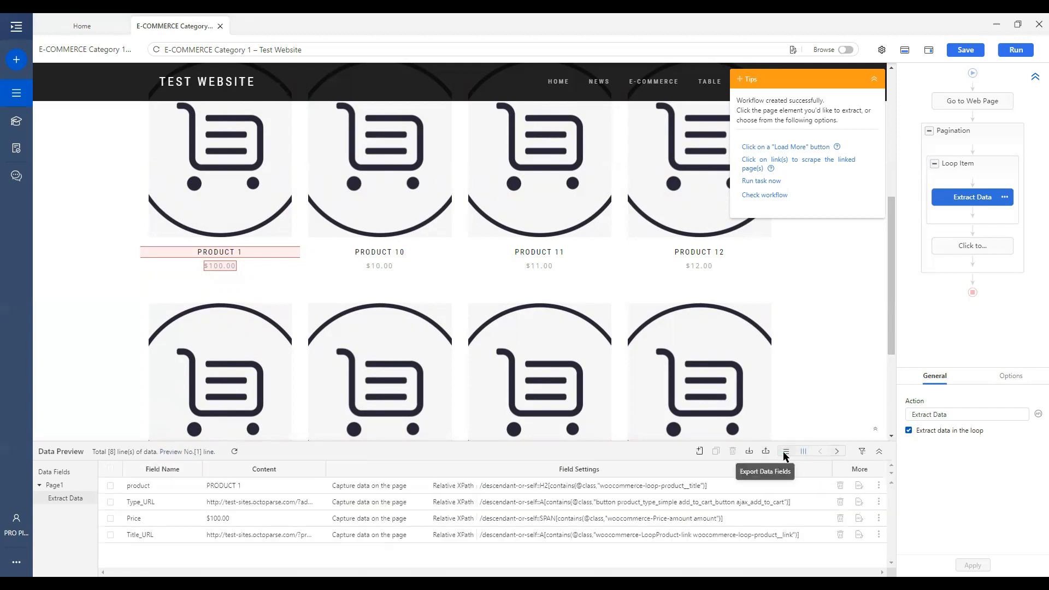
{"action": "left_click", "coordinate": [803, 458]}
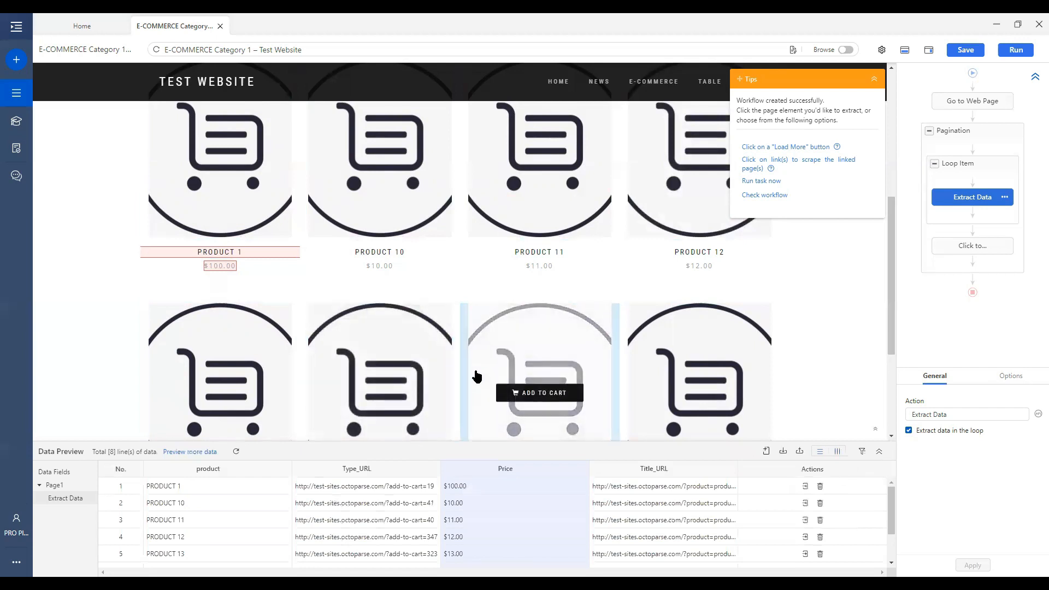
Add the page-level data fields Page URL and Page title to the extracted data
{"action": "left_click", "coordinate": [767, 453]}
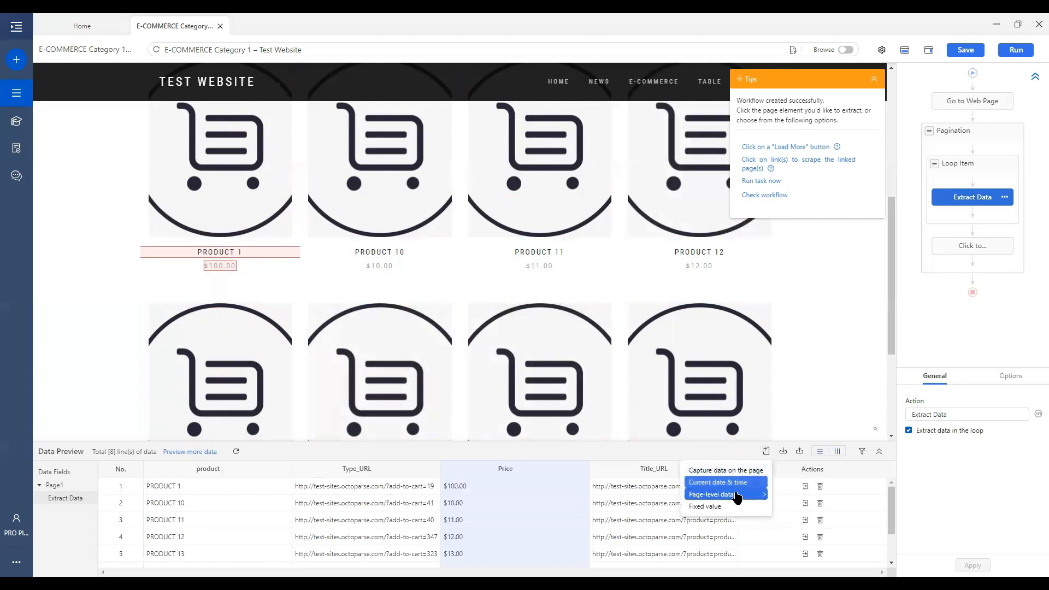
{"action": "mouse_move", "coordinate": [732, 495]}
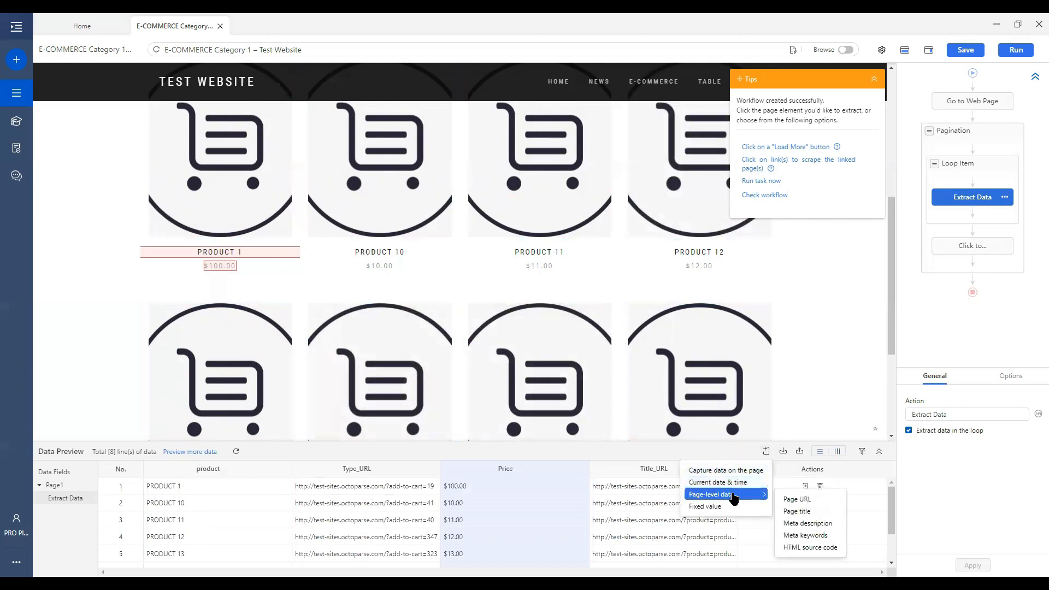
{"action": "left_click", "coordinate": [813, 499]}
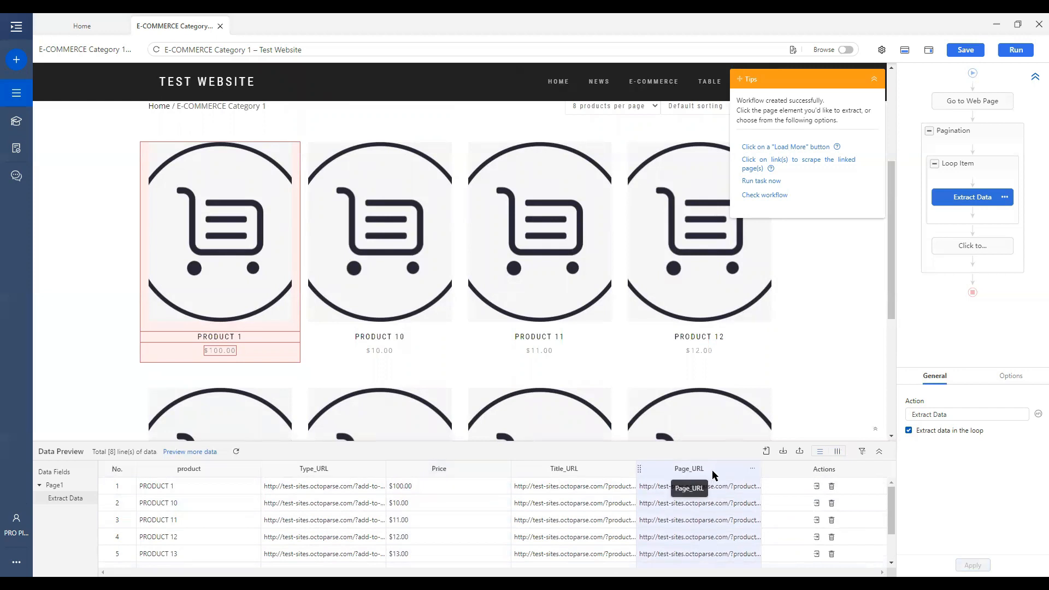
{"action": "left_click", "coordinate": [766, 453]}
{"action": "mouse_move", "coordinate": [744, 494]}
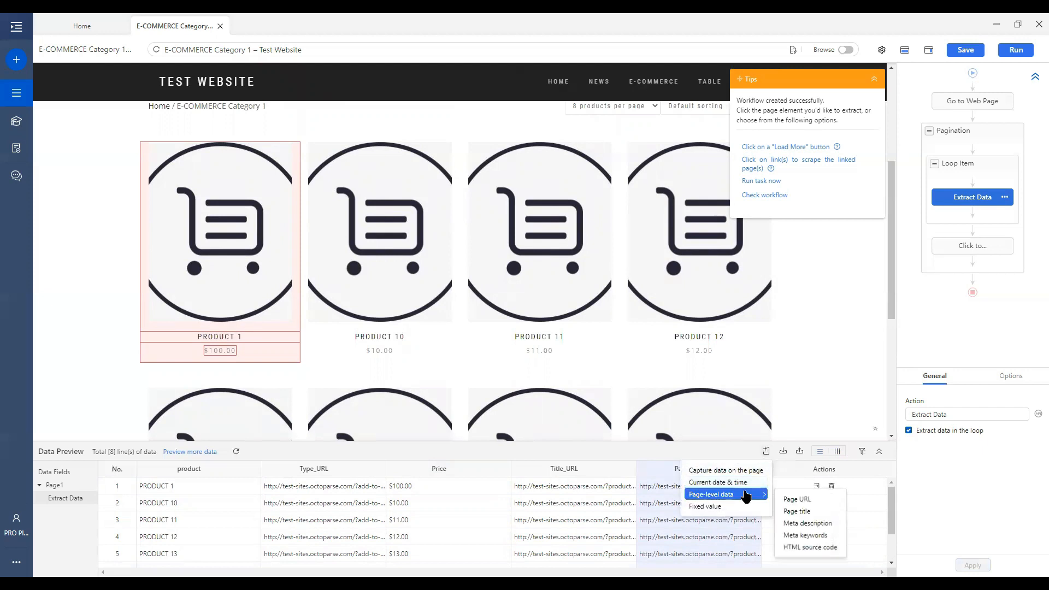
{"action": "left_click", "coordinate": [805, 512]}
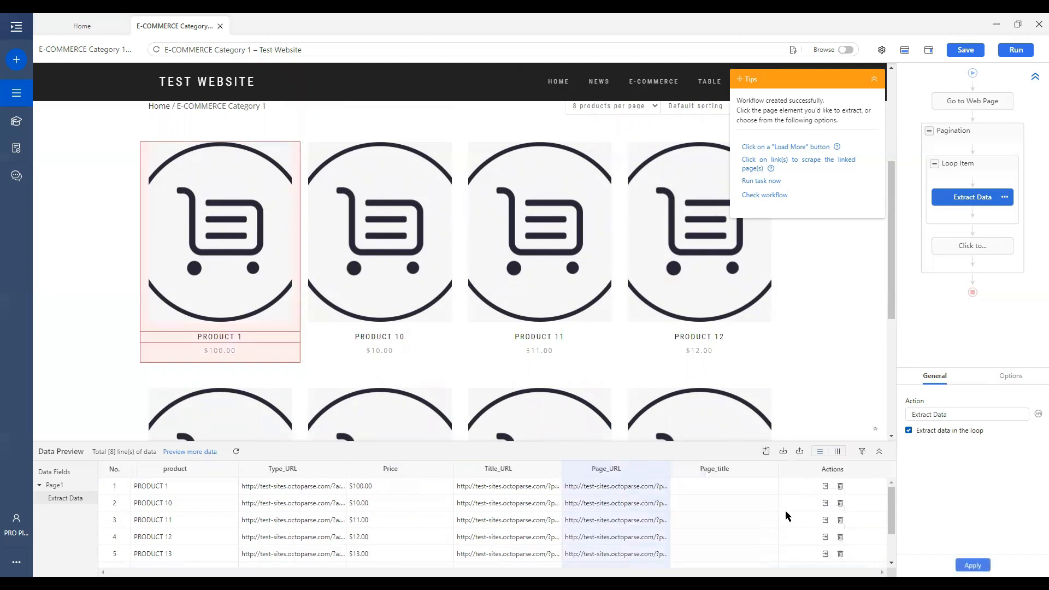
{"action": "left_click", "coordinate": [766, 452]}
{"action": "mouse_move", "coordinate": [759, 495]}
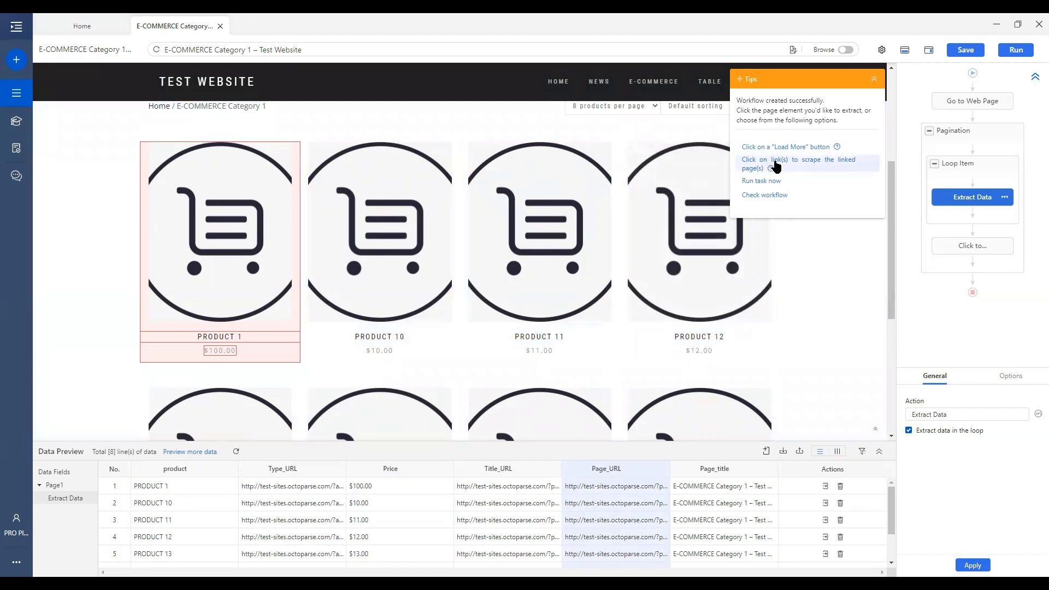
Set the workflow to scrape the linked product pages by clicking the extracted Title_URL field, and view the opened Product 1 page
{"action": "left_click", "coordinate": [815, 166]}
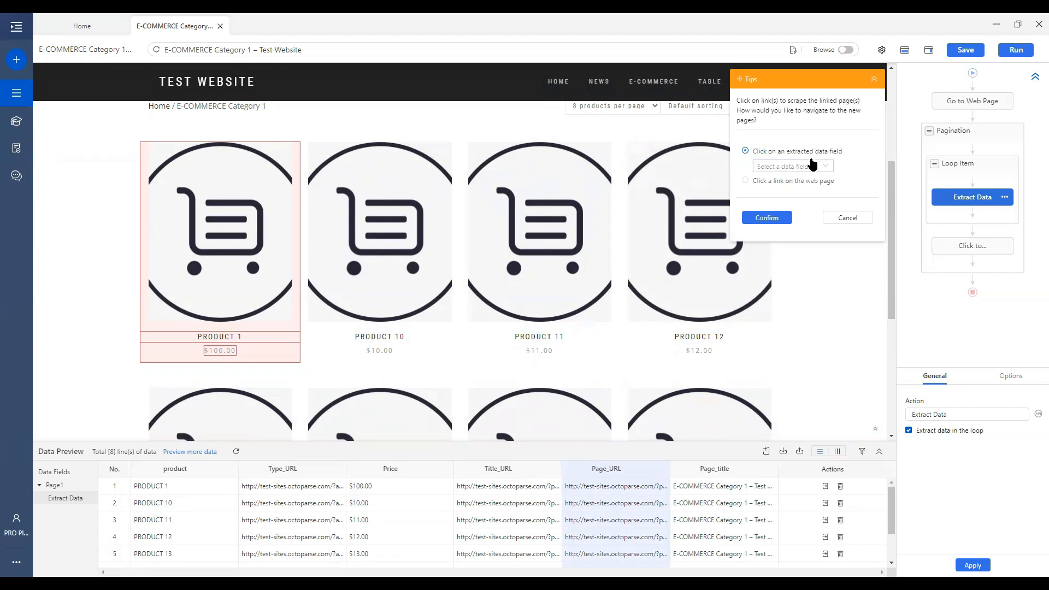
{"action": "left_click", "coordinate": [819, 166]}
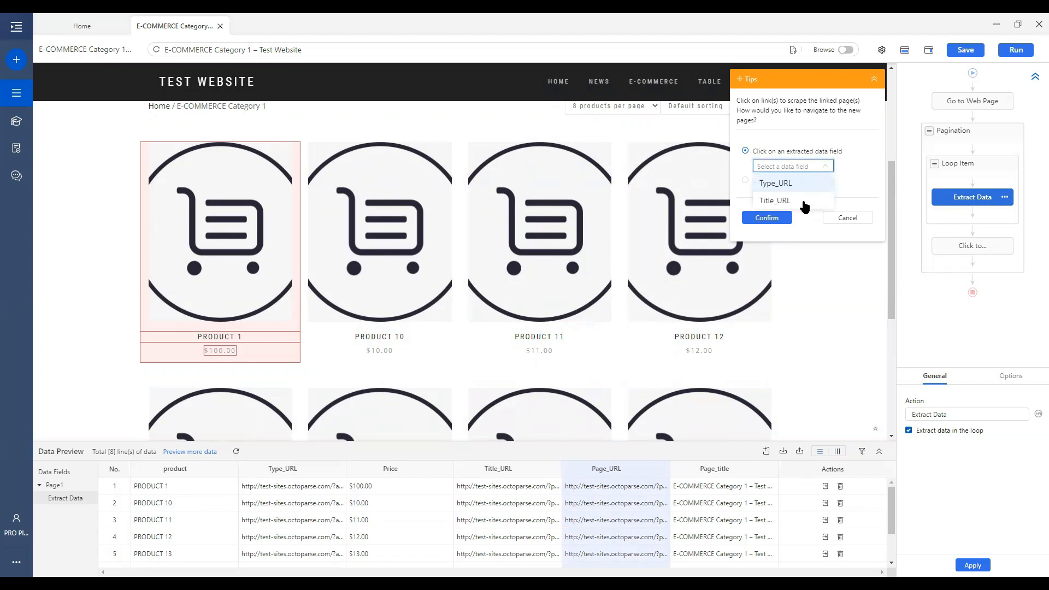
{"action": "left_click", "coordinate": [764, 218]}
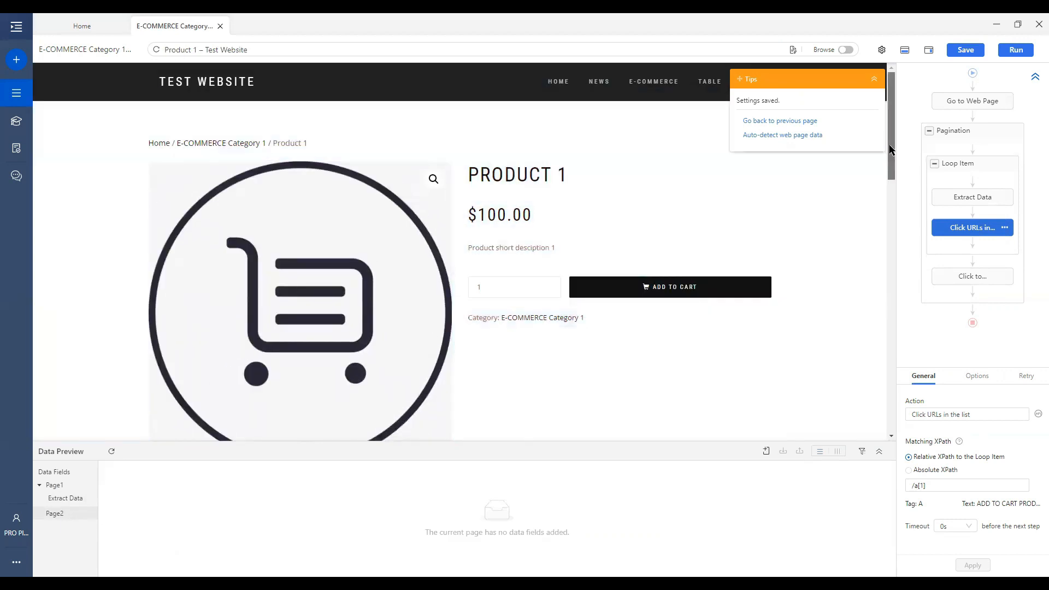
{"action": "left_click_drag", "start_coordinate": [888, 143], "coordinate": [870, 132]}
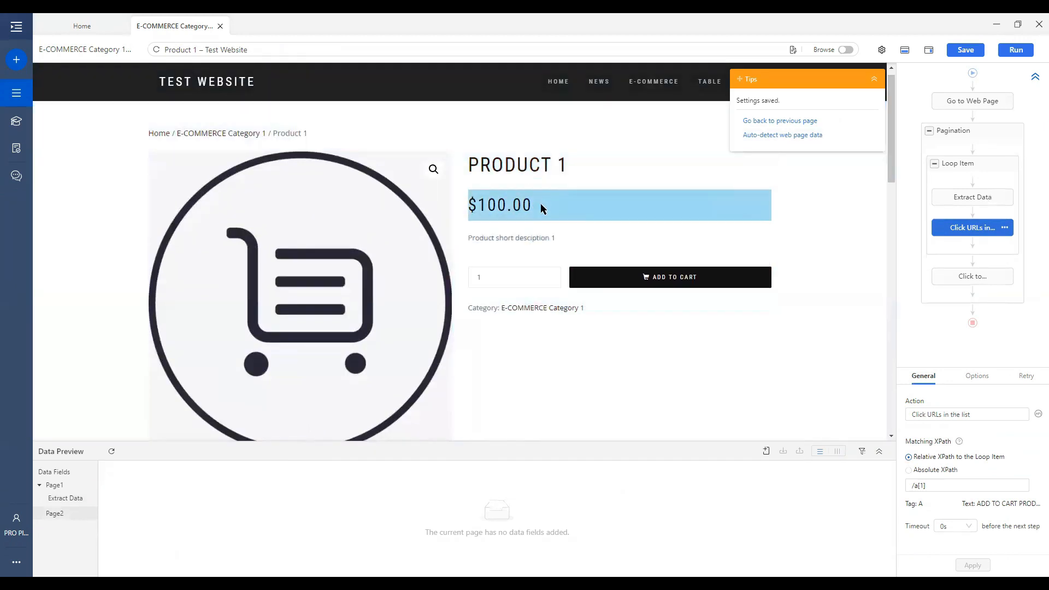
Extract the text of the product price and of the category link on the Product 1 detail page
{"action": "left_click", "coordinate": [527, 207]}
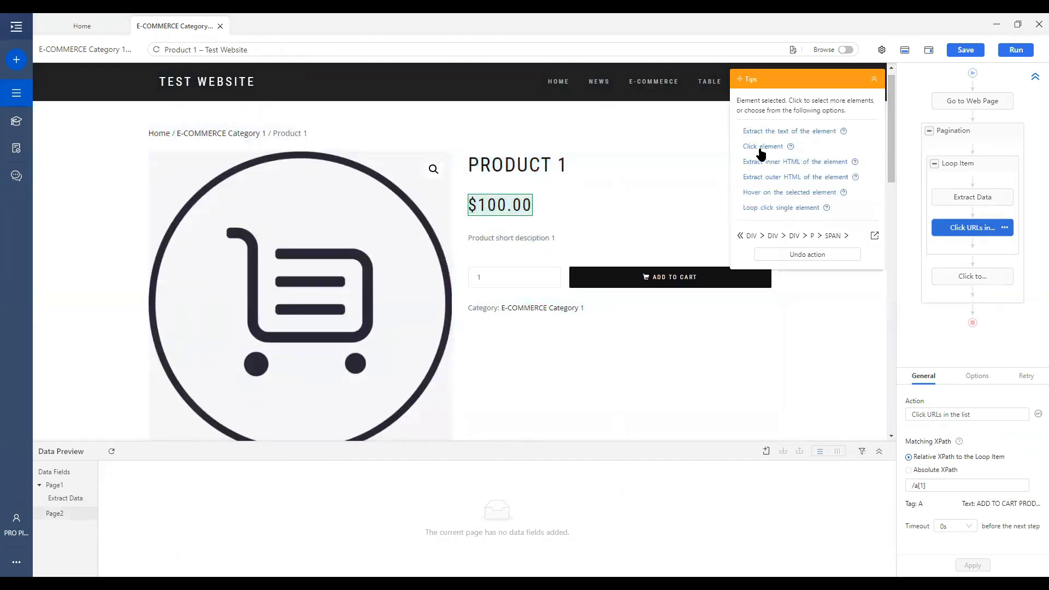
{"action": "left_click", "coordinate": [775, 132]}
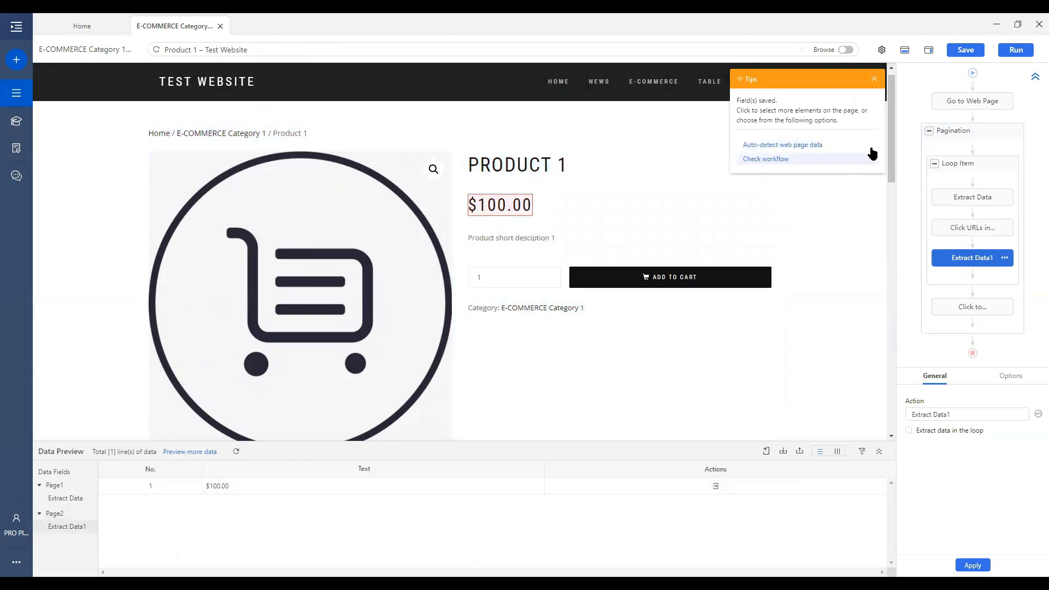
{"action": "scroll", "coordinate": [893, 141], "scroll_direction": "down", "scroll_amount": 2}
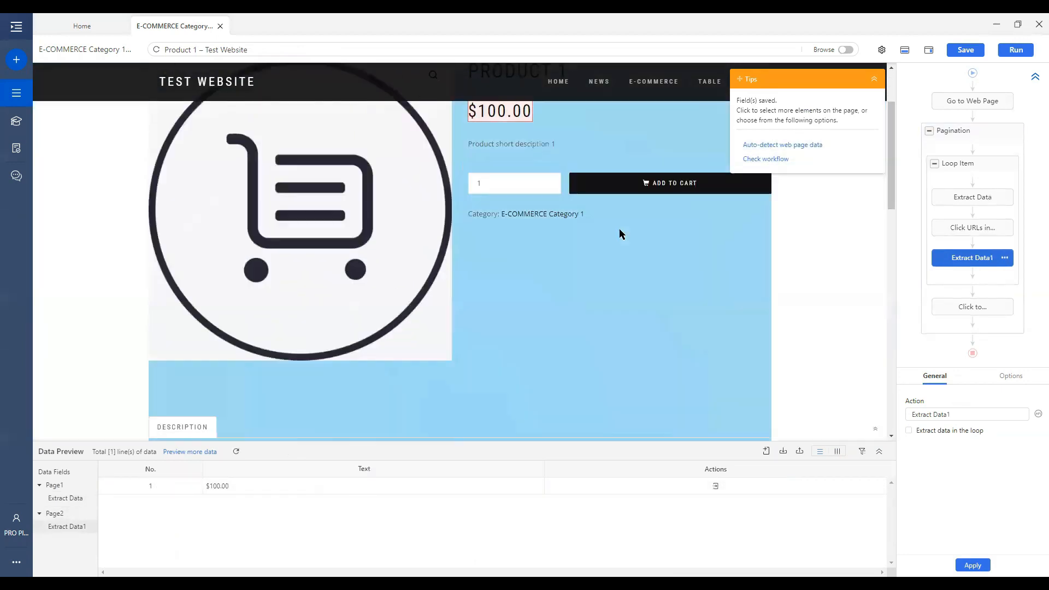
{"action": "left_click", "coordinate": [556, 215]}
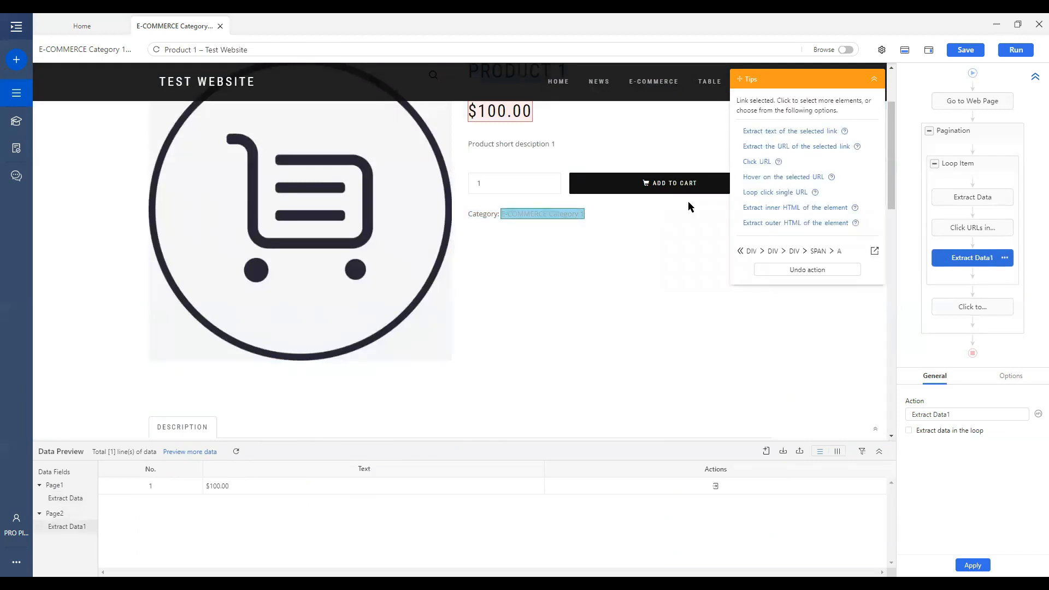
{"action": "left_click", "coordinate": [810, 132]}
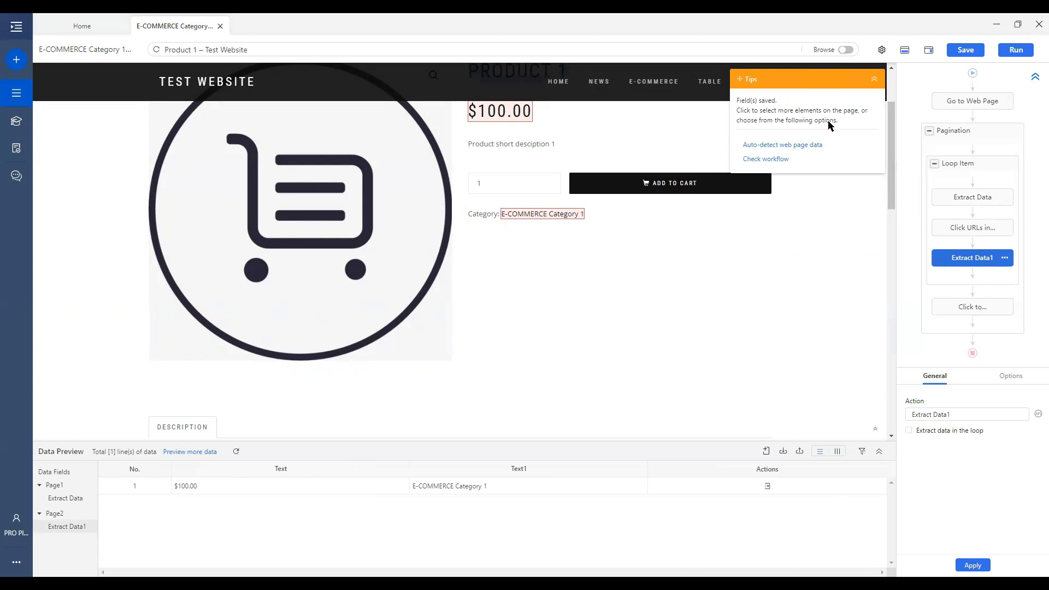
{"action": "left_click_drag", "start_coordinate": [890, 158], "coordinate": [836, 140]}
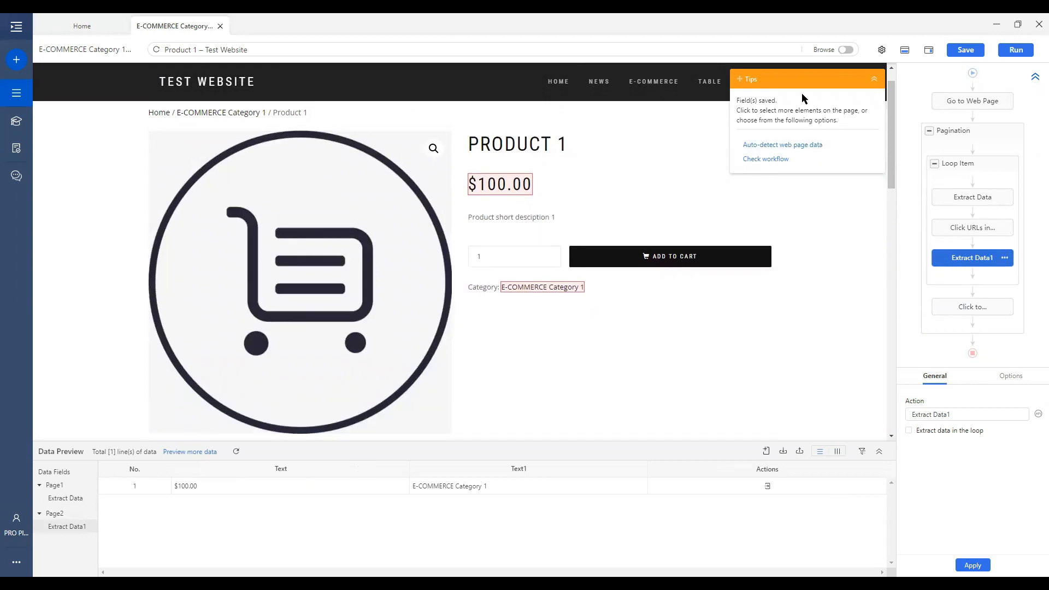
Save the task under its existing duplicate name, E-COMMERCE Category 1 – Test Website, and run it in the cloud
{"action": "left_click", "coordinate": [971, 55]}
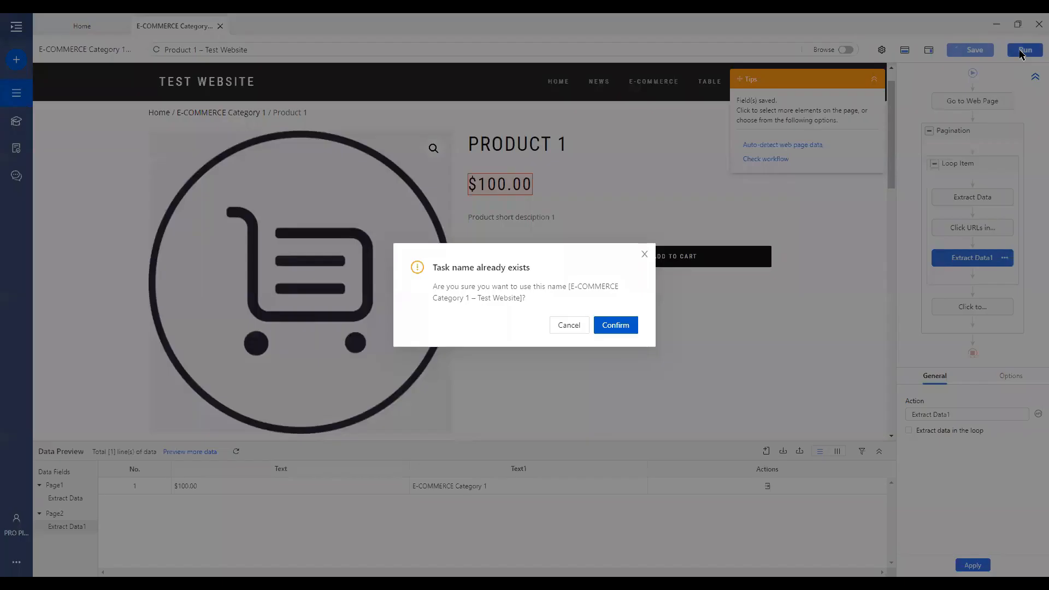
{"action": "left_click", "coordinate": [617, 328]}
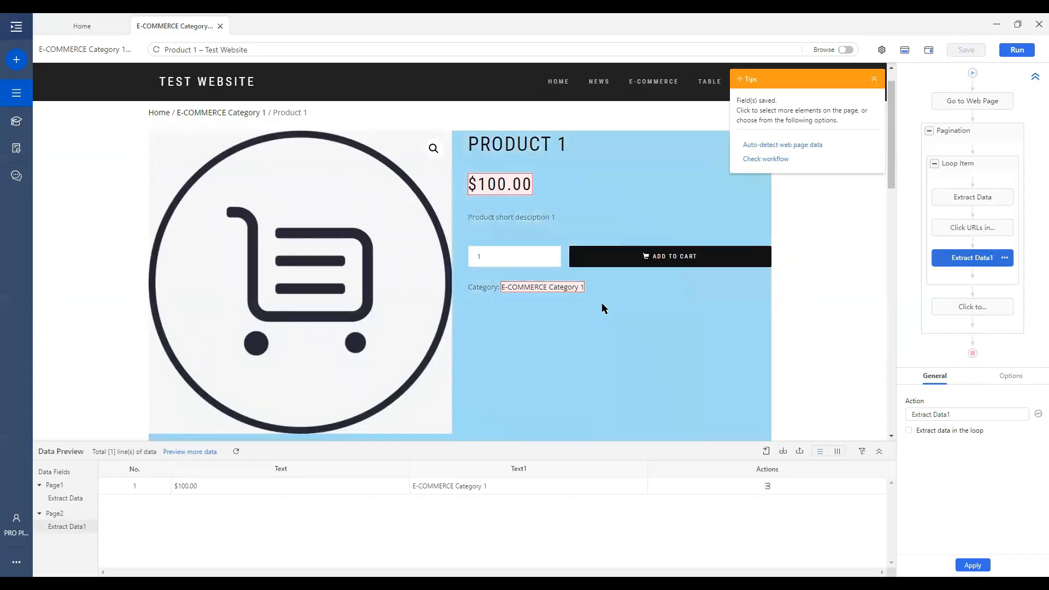
{"action": "left_click", "coordinate": [1017, 50]}
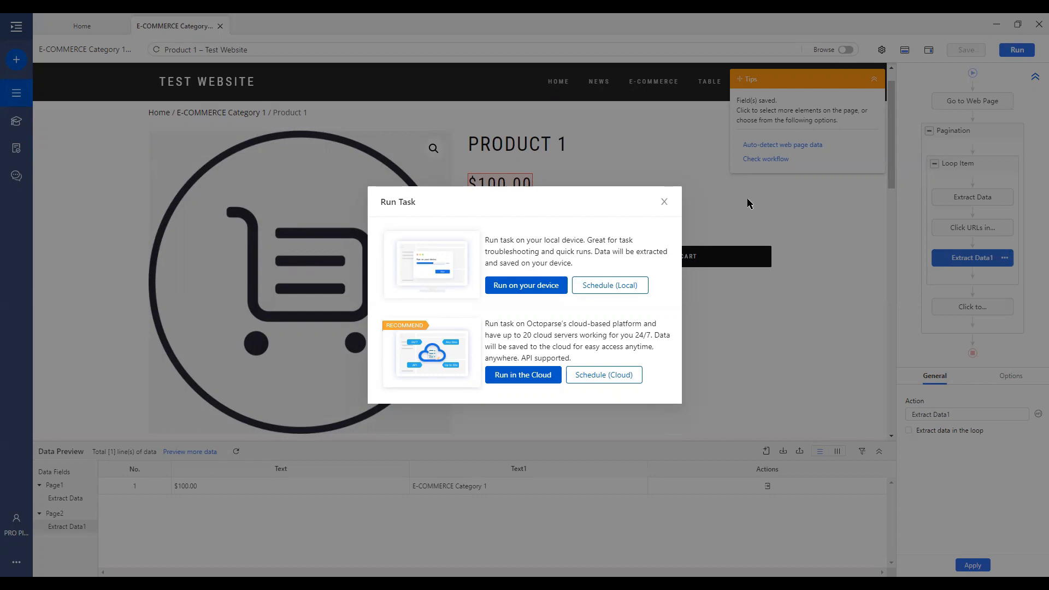
{"action": "left_click", "coordinate": [511, 377]}
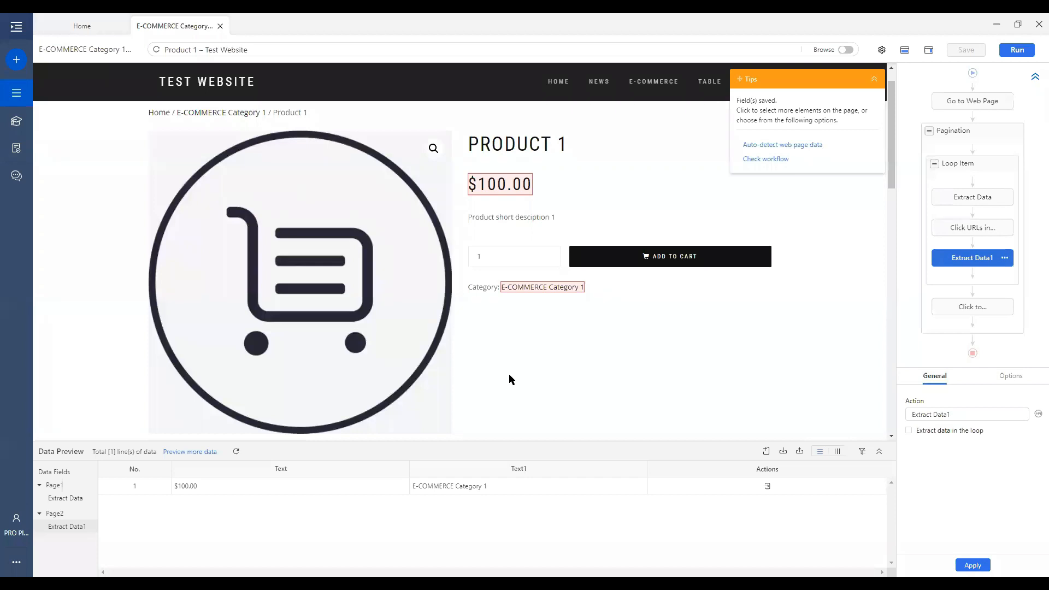
View the cloud live log of the running E-COMMERCE Category 1 – Test Website task from the task dashboard
{"action": "left_click", "coordinate": [23, 99]}
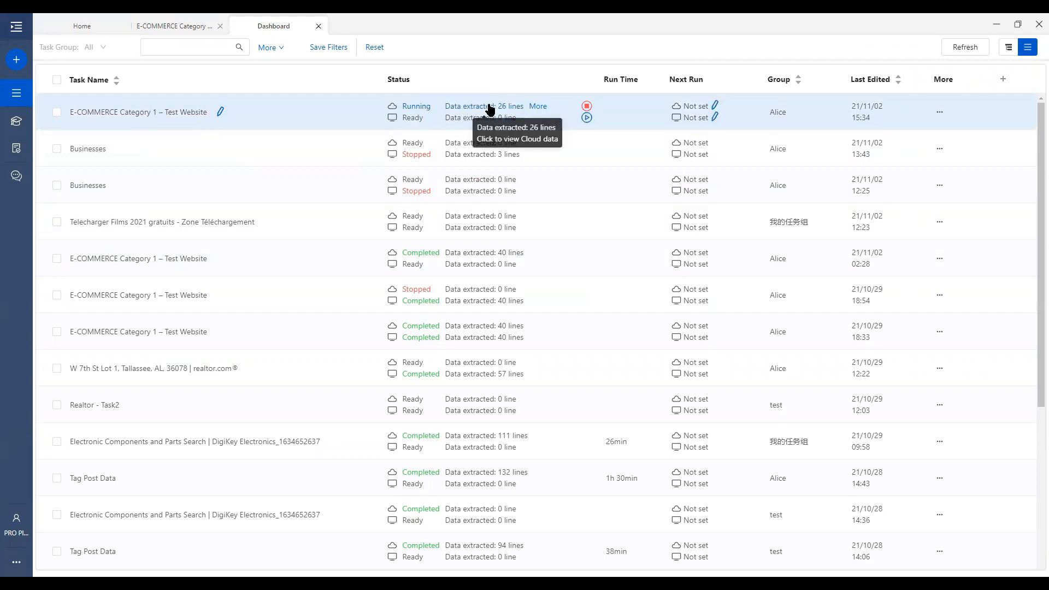
{"action": "left_click", "coordinate": [538, 108]}
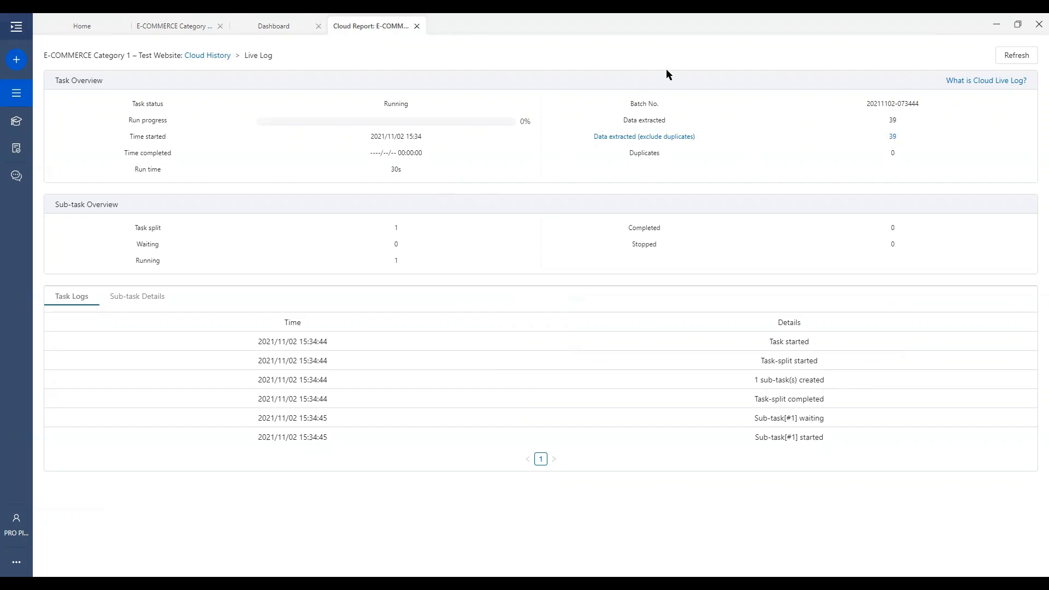
{"action": "left_click", "coordinate": [268, 27]}
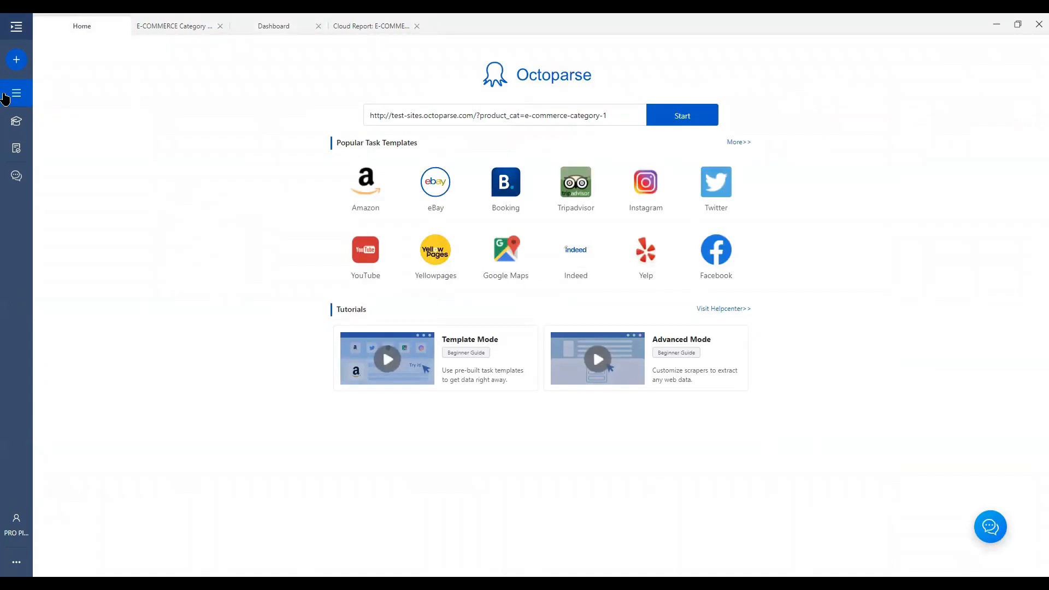
Open the cloud data extracted by the most recent E-COMMERCE Category 1 task and look through its rows
{"action": "left_click", "coordinate": [8, 96]}
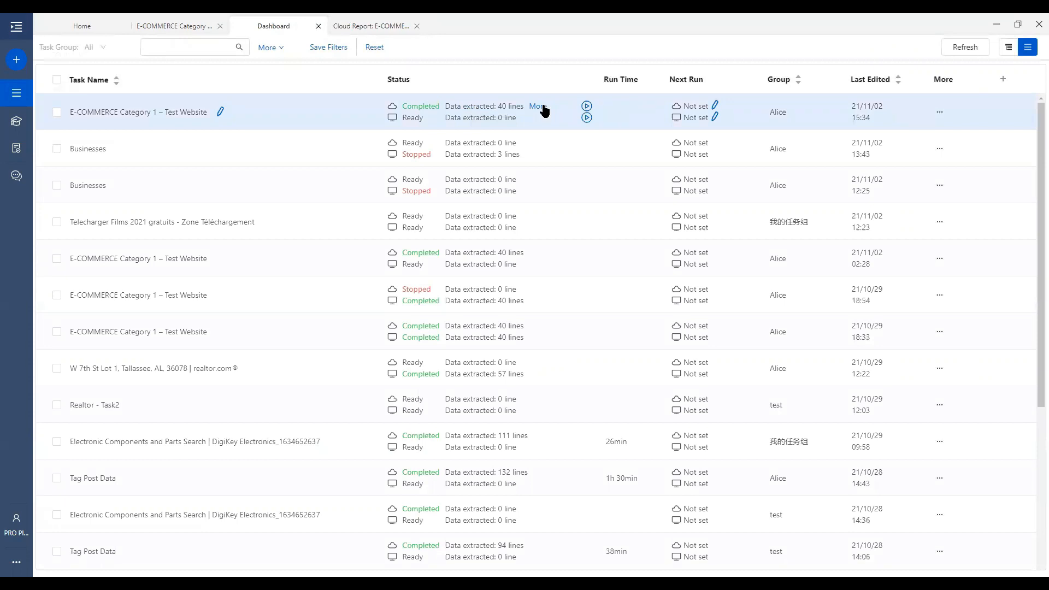
{"action": "left_click", "coordinate": [469, 107]}
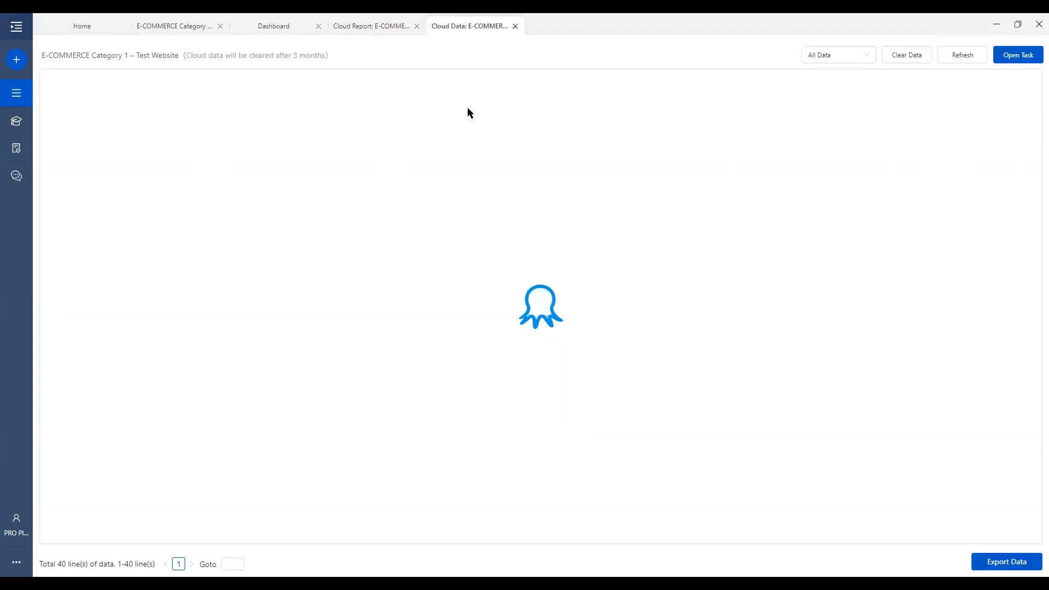
{"action": "left_click_drag", "start_coordinate": [1033, 437], "coordinate": [1033, 164]}
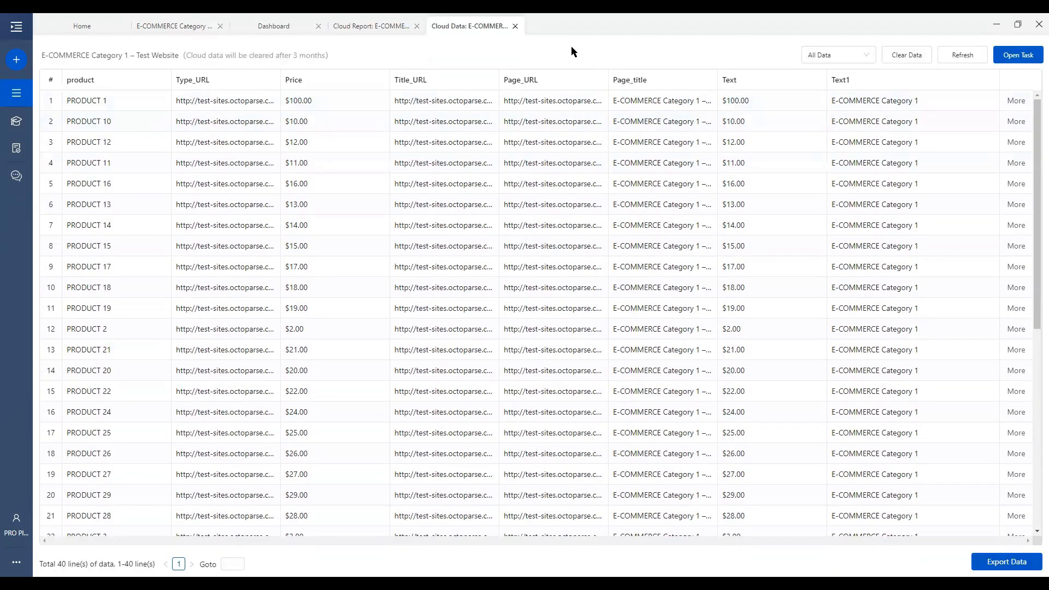